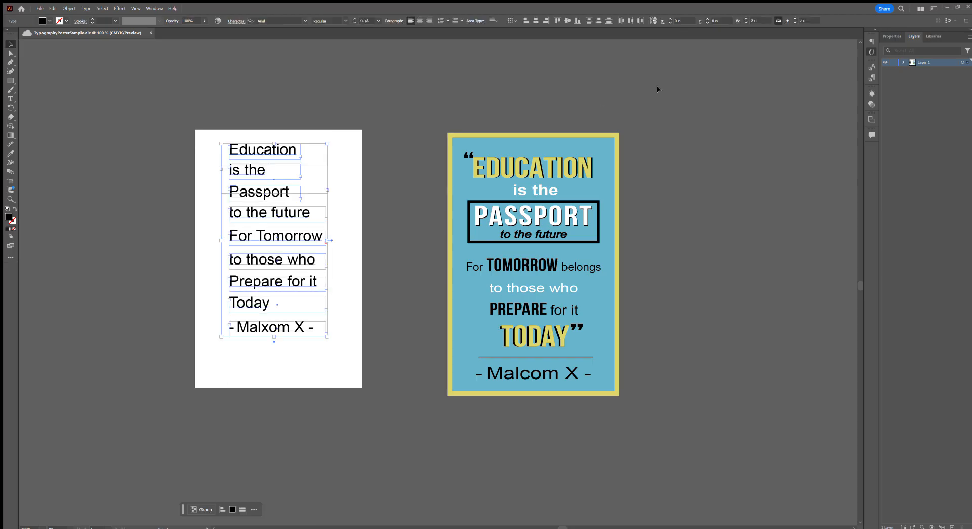
Move every quote line except "Education" off the blank artboard onto the pasteboard beside it, and place "Education" near the artboard's top
click(892, 36)
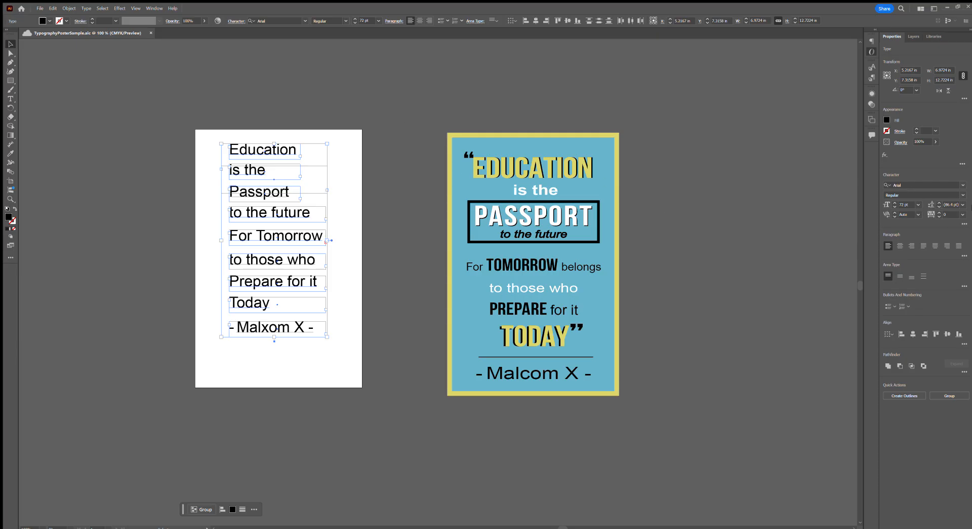
drag(363, 82, 285, 350)
mouse_move(279, 152)
mouse_down()
mouse_move(260, 241)
mouse_move(281, 278)
mouse_move(121, 187)
mouse_move(281, 165)
mouse_up()
click(124, 178)
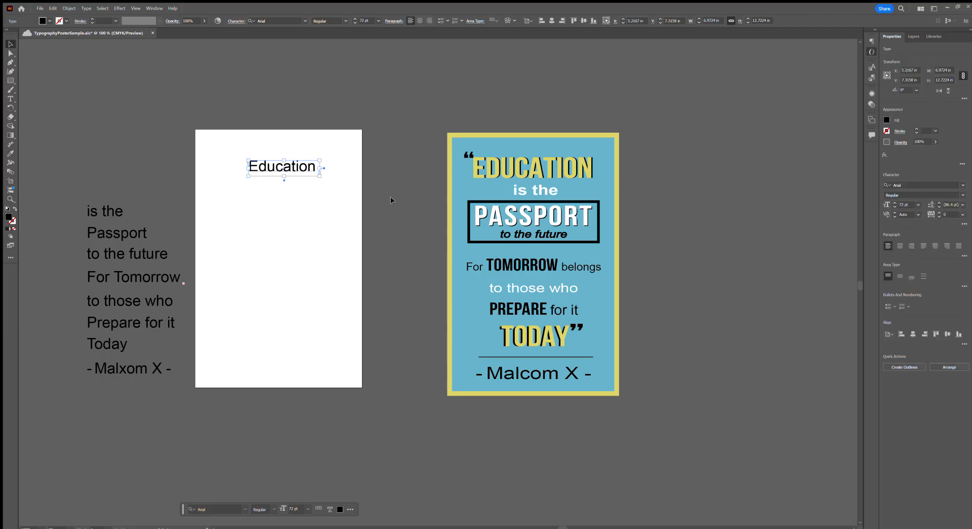
Center-align the paragraph text of "Education" and of all the remaining quote lines
click(900, 246)
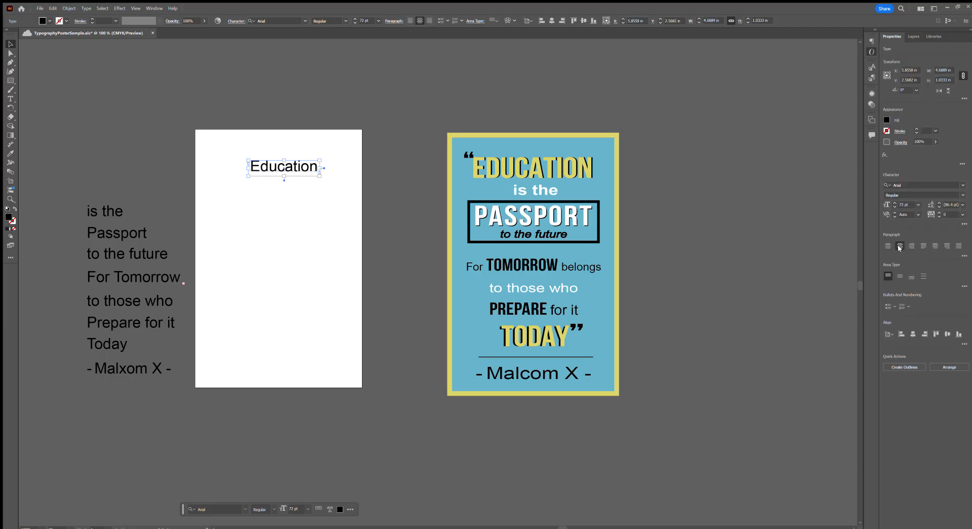
drag(144, 411, 117, 200)
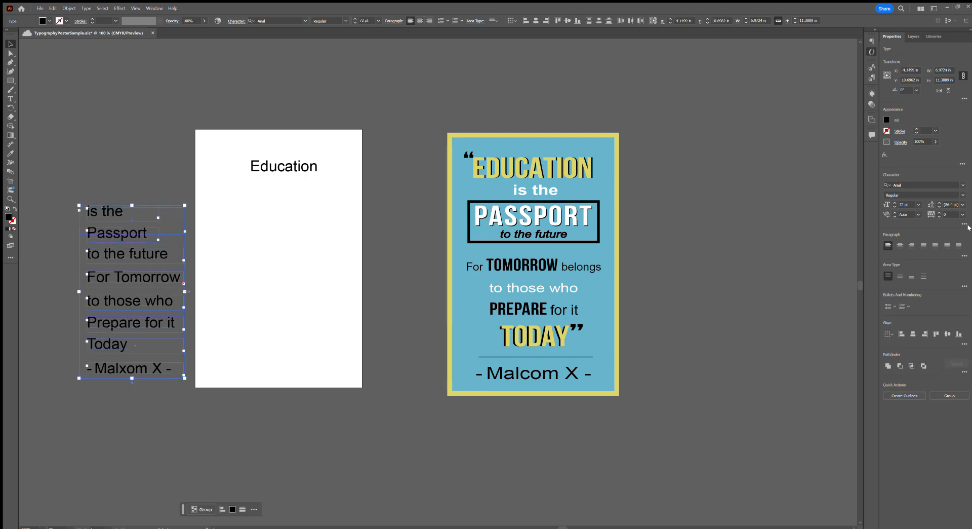
click(900, 247)
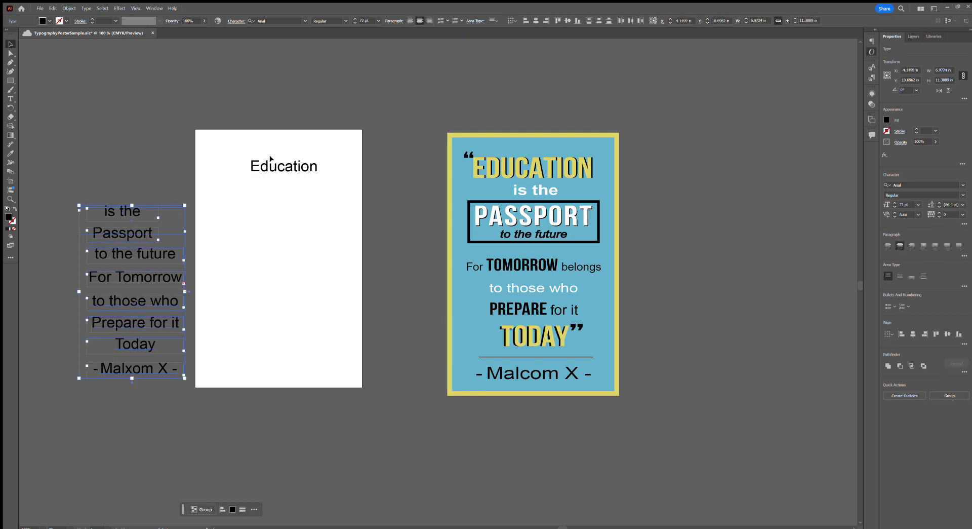
Check the font of the sample poster's "EDUCATION" and apply the same Bebas Neue Bold to "Education" on the blank artboard
click(294, 166)
double_click(526, 163)
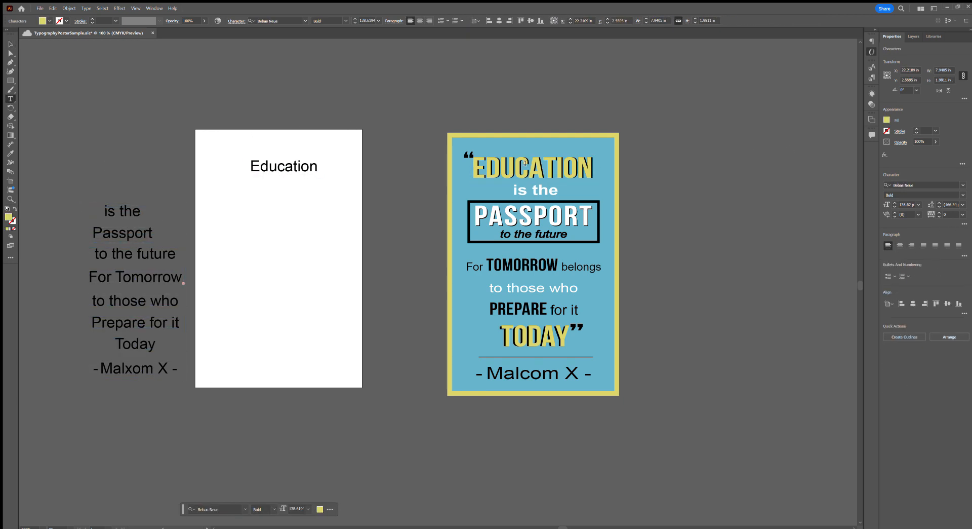
double_click(526, 163)
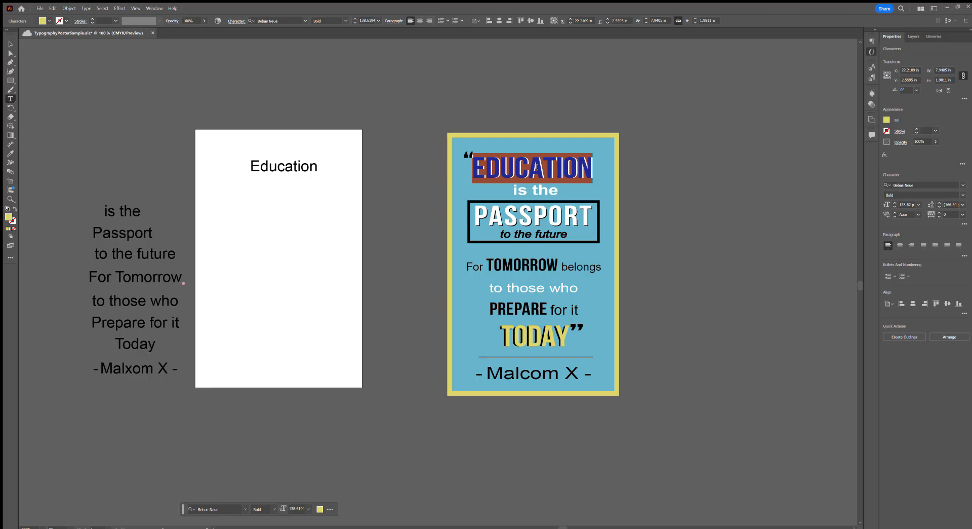
double_click(294, 166)
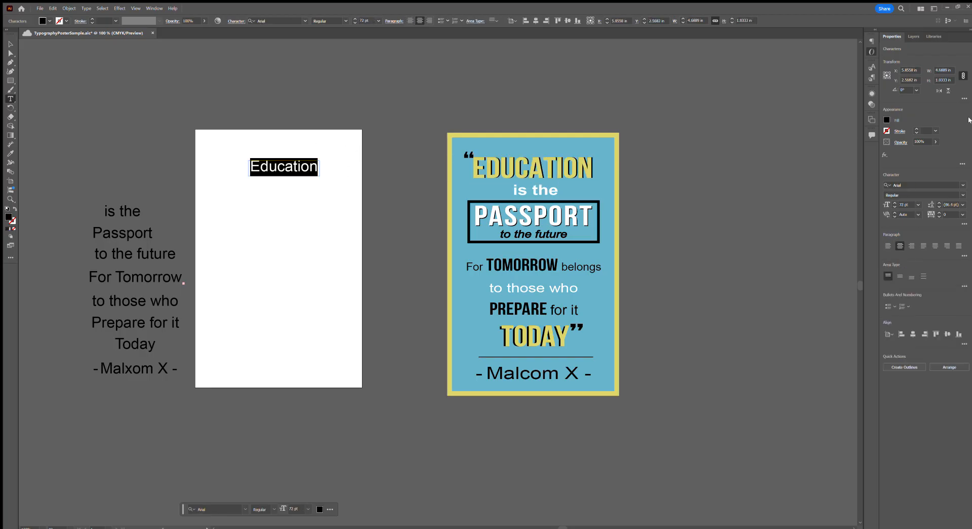
click(922, 186)
text(beb)
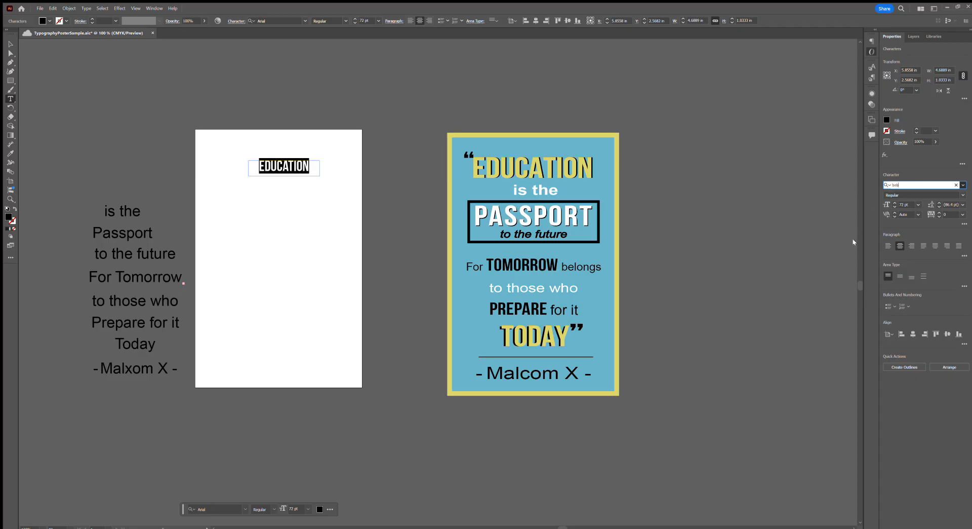
key(Return)
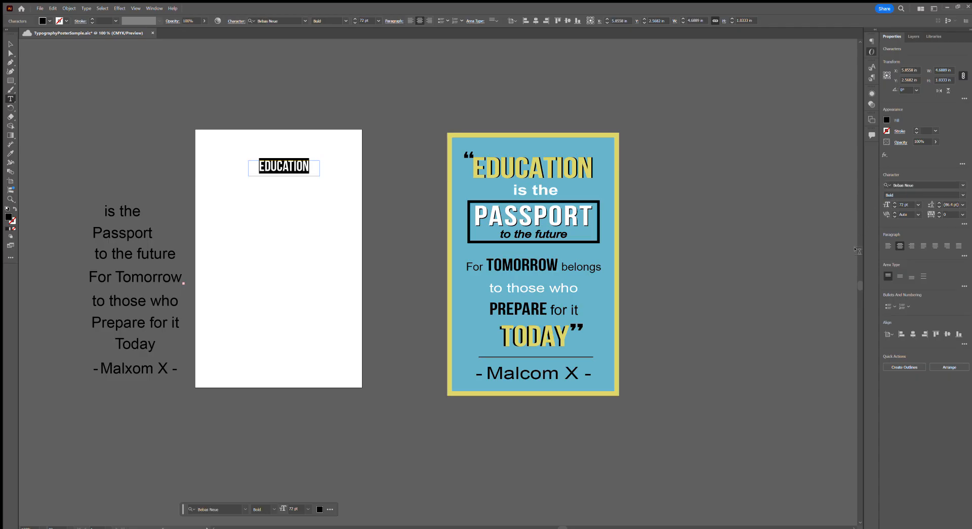
click(910, 185)
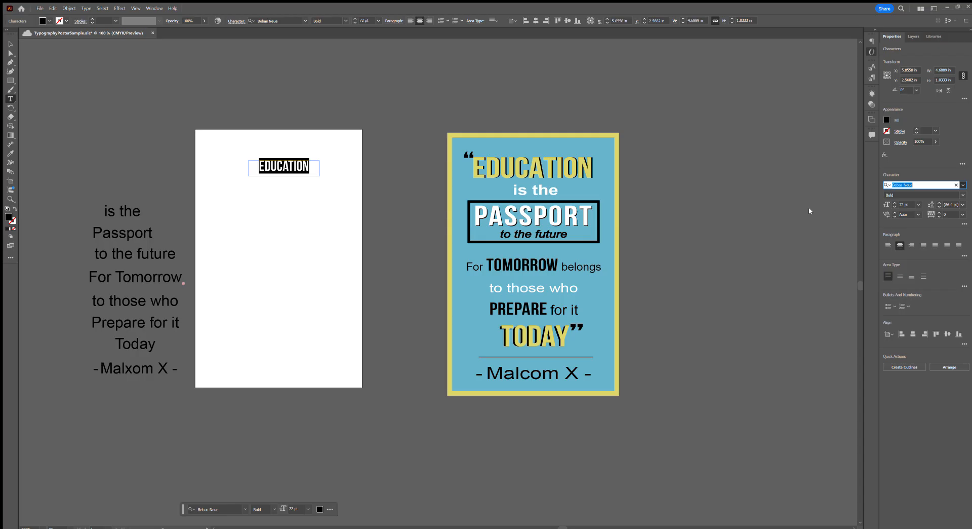
key(BackSpace)
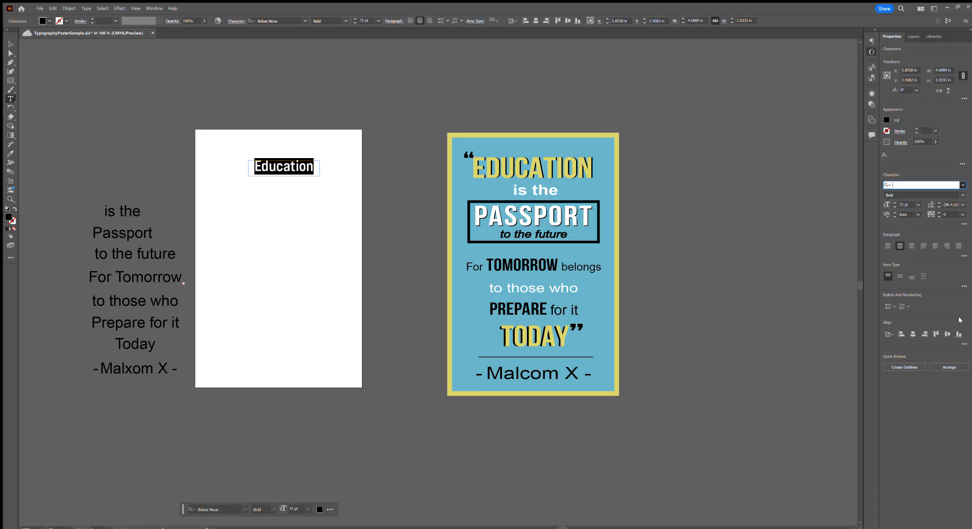
click(807, 249)
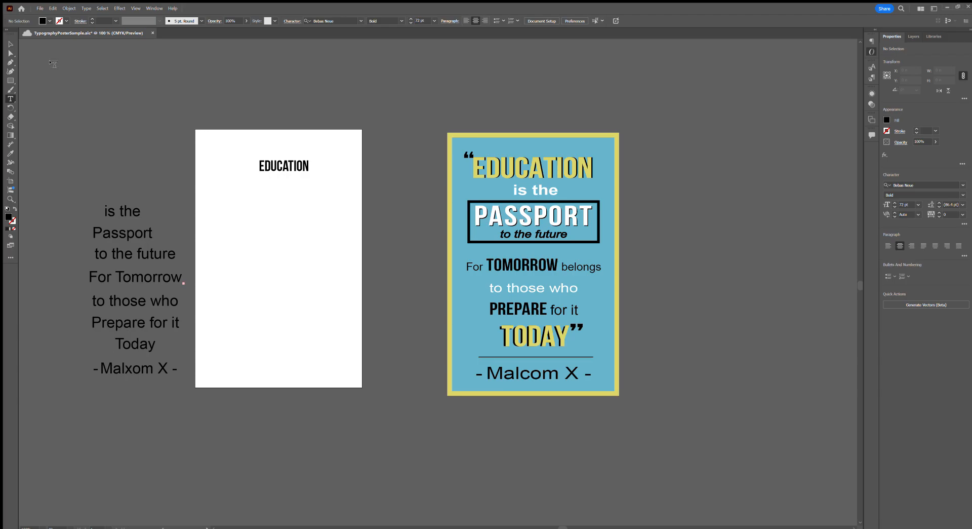
Set "EDUCATION" on the blank artboard to 120 pt and enlarge its text frame so the whole word fits
click(10, 44)
click(278, 166)
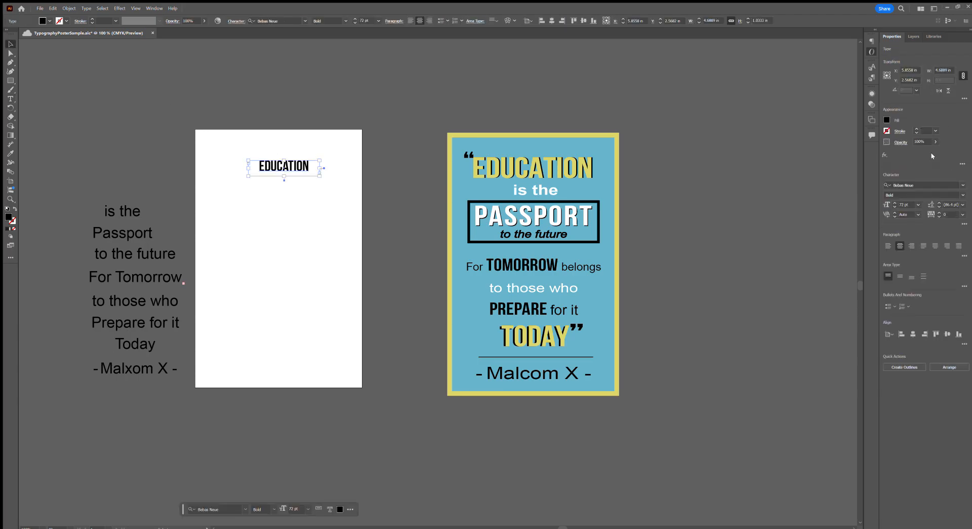
click(895, 202)
text(120)
key(Return)
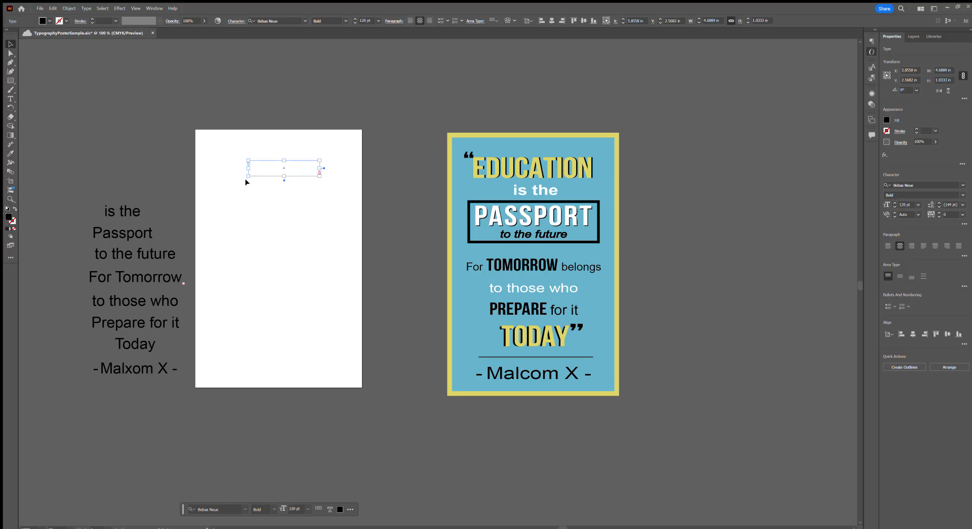
drag(249, 176, 230, 184)
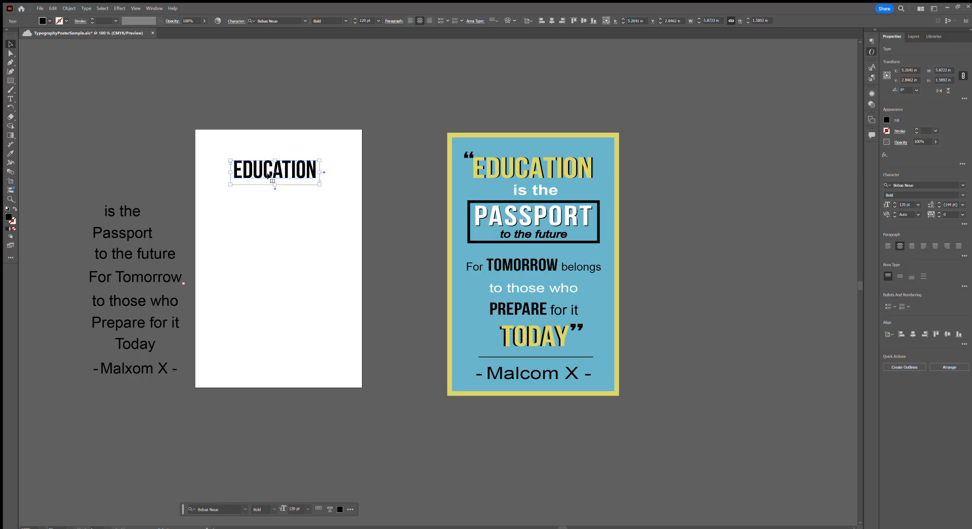
Raise "EDUCATION" to 160 pt, comparing it with the sample poster's heading, and widen its text frame to fit the word
click(895, 203)
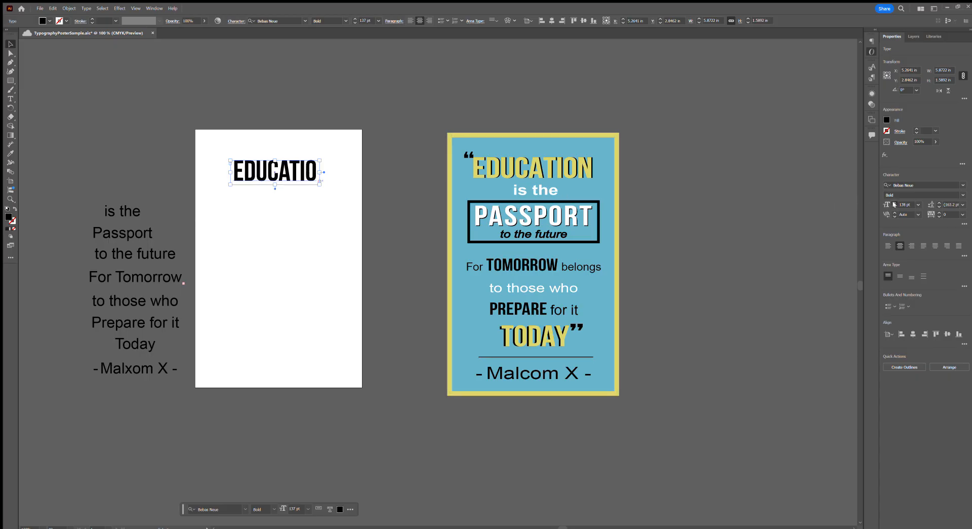
drag(295, 166, 537, 112)
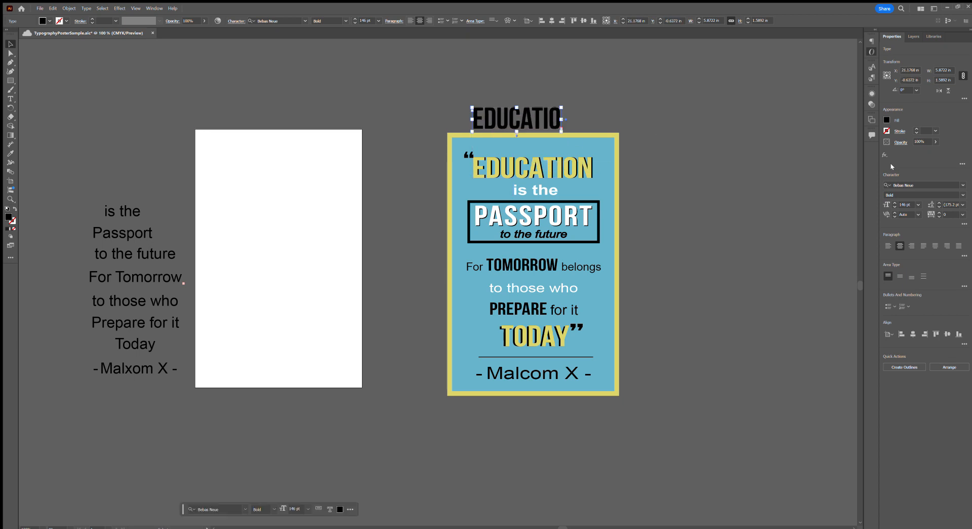
click(894, 199)
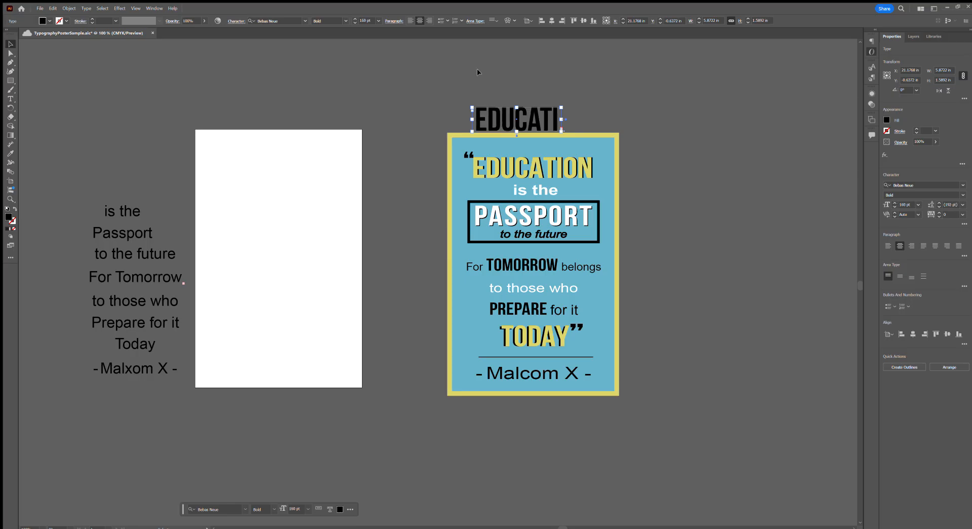
drag(521, 115, 326, 170)
double_click(327, 169)
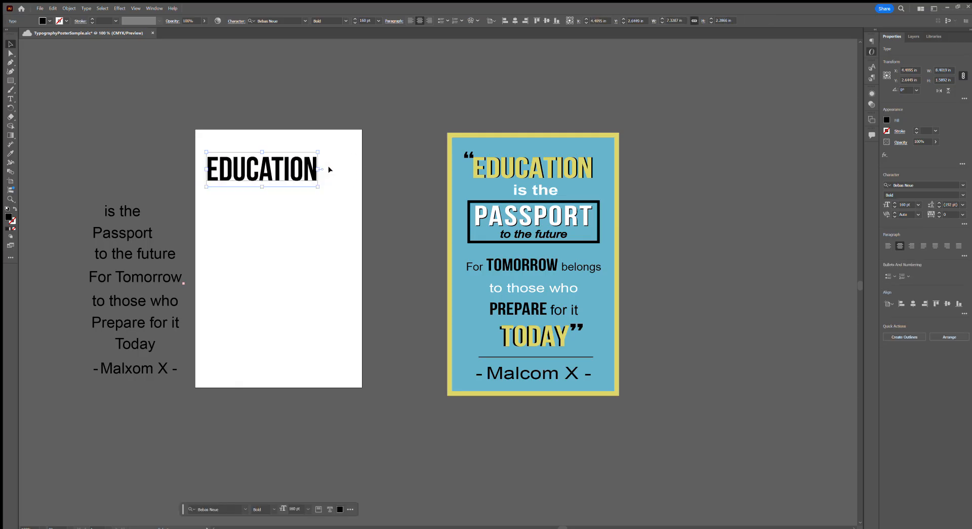
Undo the move of "EDUCATION" toward the sample poster and position the word centrally near the top of the white artboard
drag(320, 171, 540, 170)
key(ctrl+z)
key(ctrl+s)
key(ctrl+shift+a)
click(301, 169)
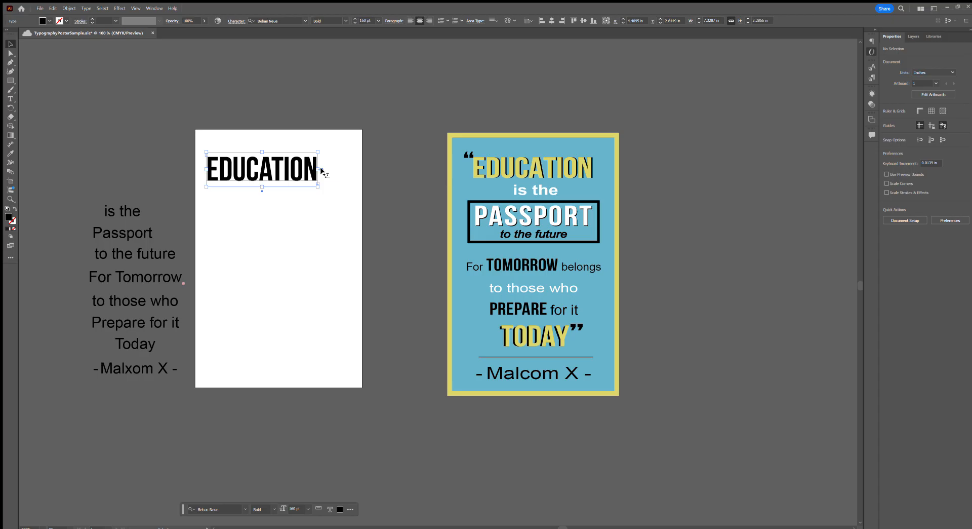
drag(314, 167, 330, 156)
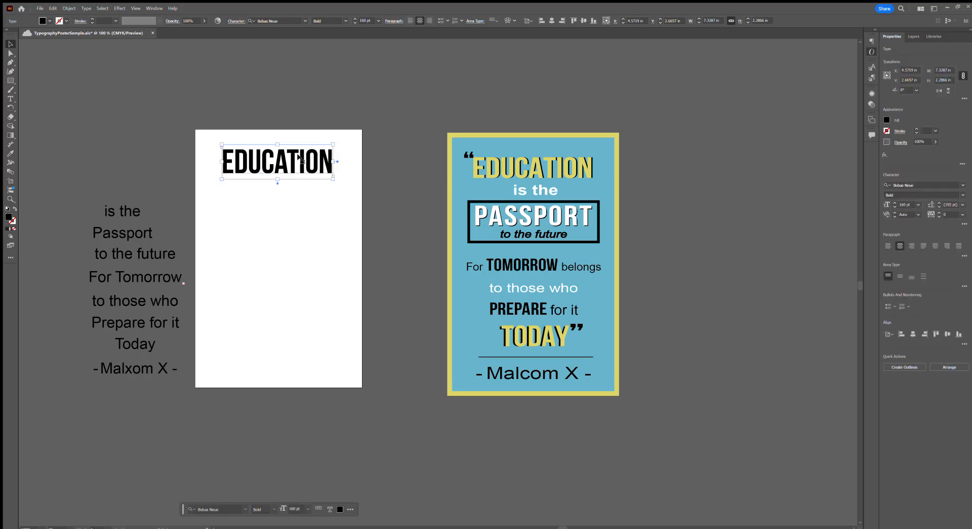
Place "is the" centered directly beneath "EDUCATION" and set its font style to Bold
drag(127, 210, 278, 189)
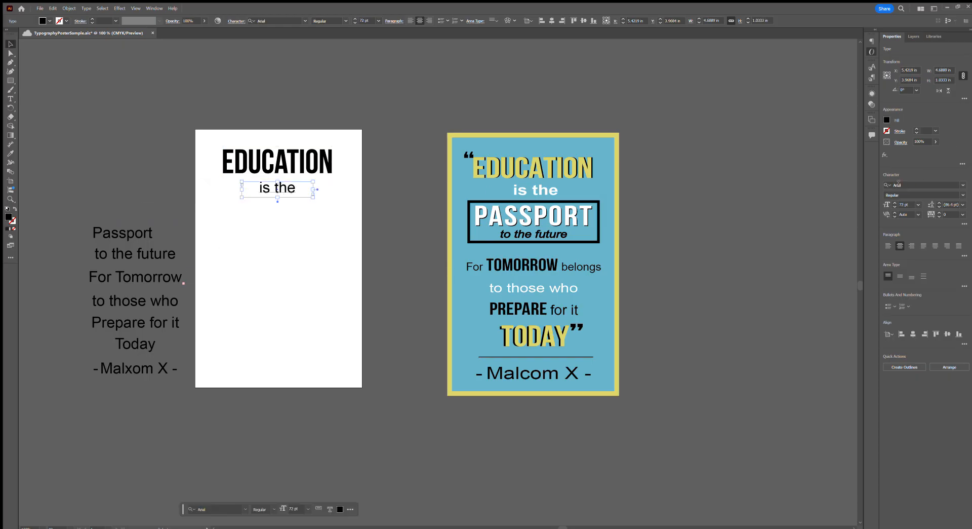
click(964, 195)
click(925, 249)
Place "Passport" beneath "is the" on the white artboard and set its font to Bebas Neue Bold
drag(120, 236, 271, 217)
click(261, 172)
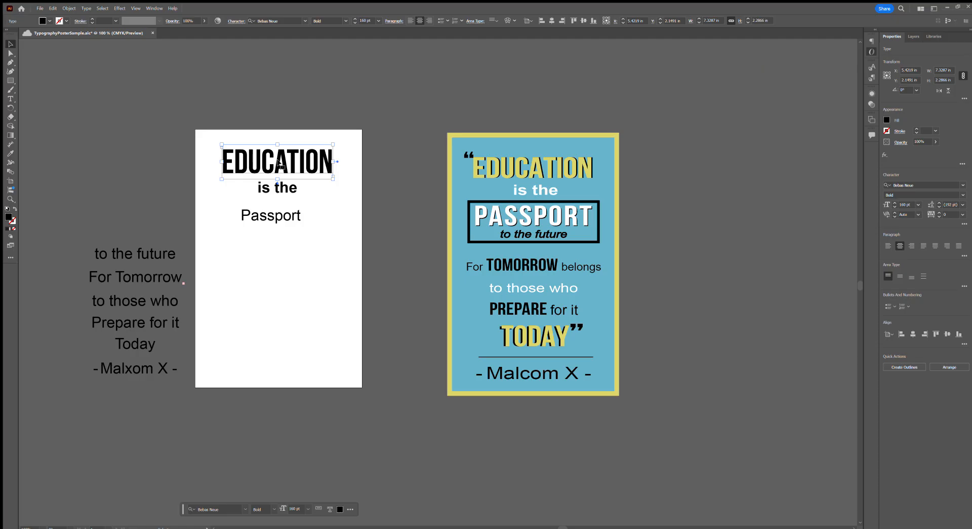
click(281, 204)
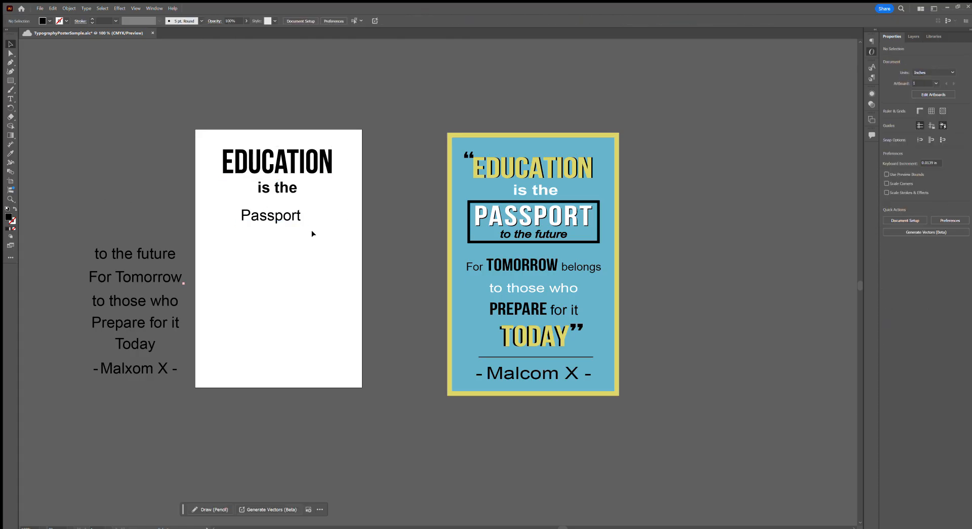
click(283, 220)
click(908, 185)
text(bebas)
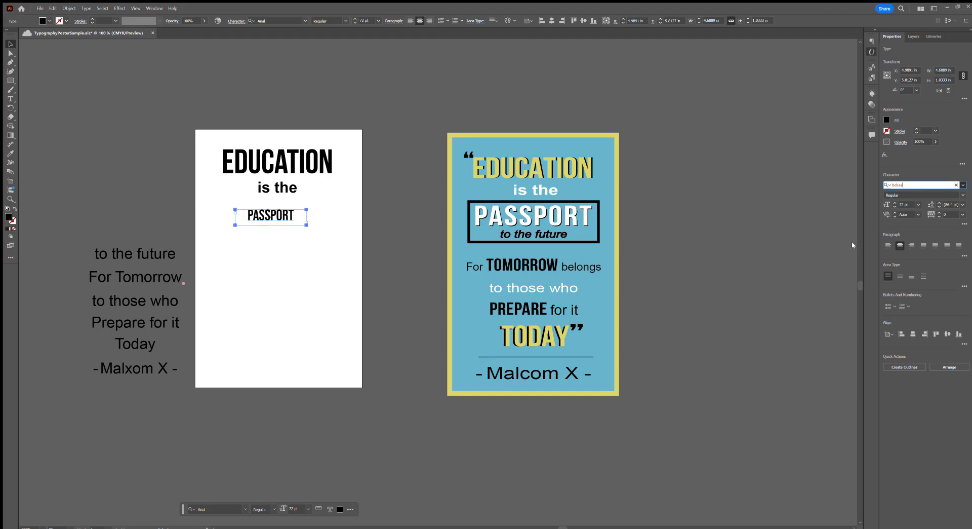
key(Return)
Set "PASSPORT" to 160 pt and enlarge its text frame so the whole word fits
click(904, 205)
text(160)
key(Return)
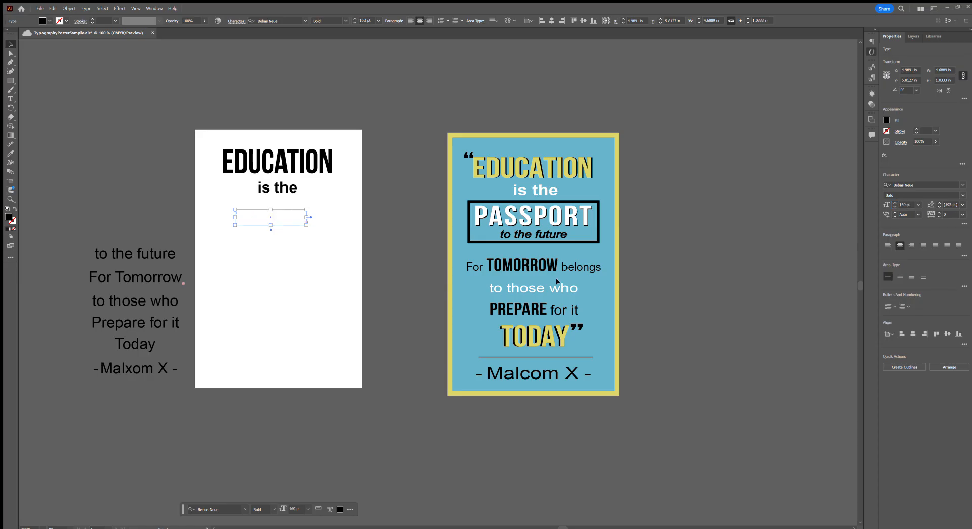
drag(307, 225, 357, 264)
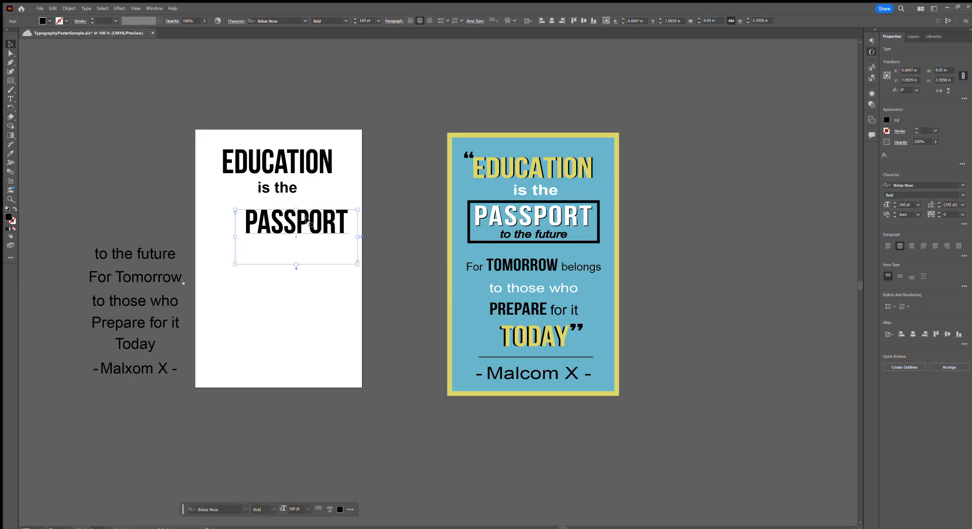
Tighten the frame of "PASSPORT", center the word right under "is the", and place "to the future" beneath it
drag(296, 264, 281, 217)
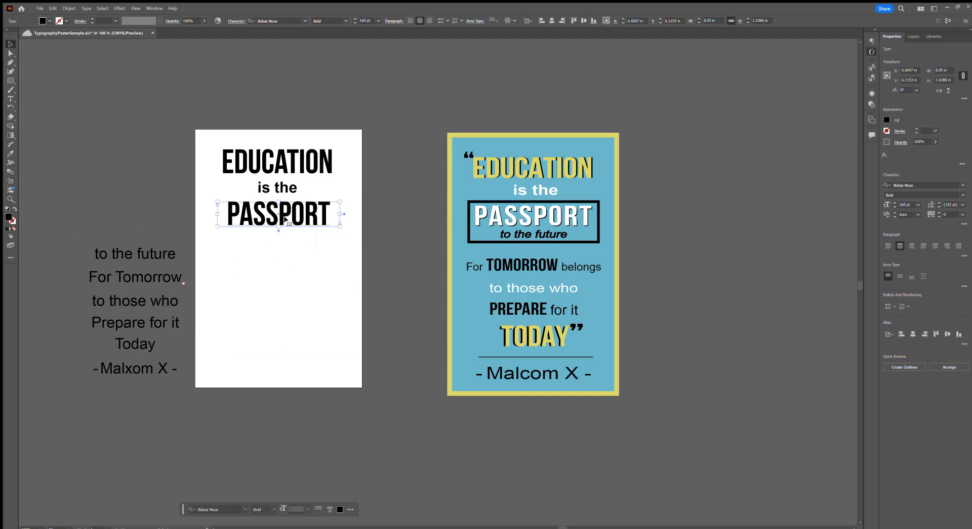
drag(153, 253, 295, 238)
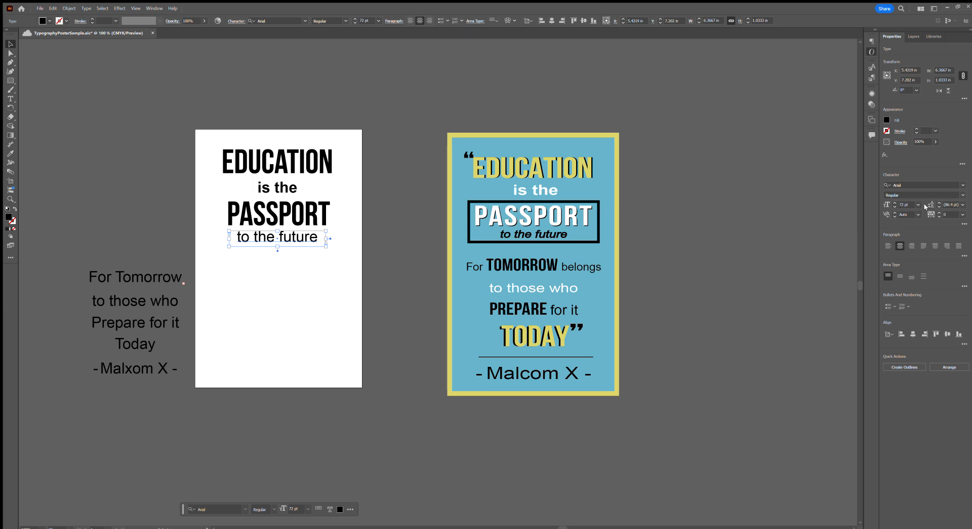
Draw a black rectangle about 3.02 by 5.44 in against the right edge of "EDUCATION" and place a copy against its left edge
click(259, 217)
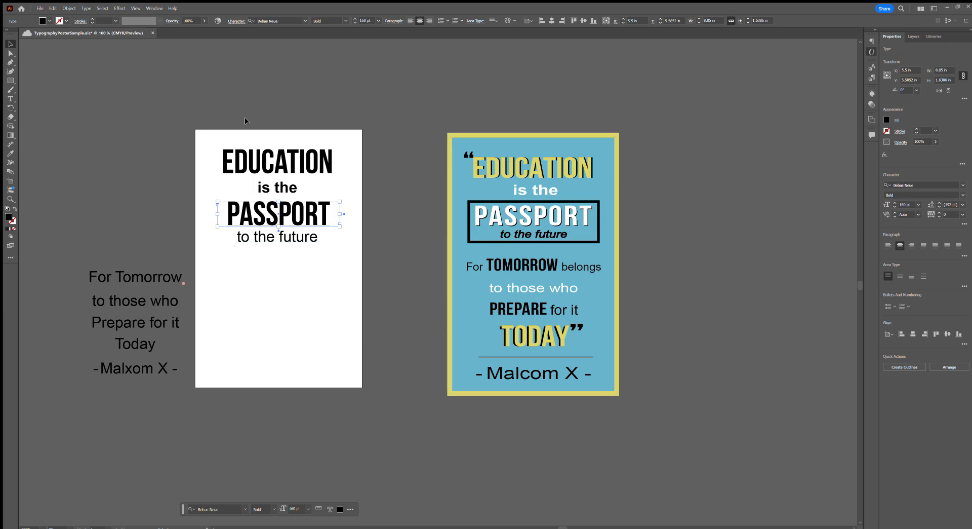
key(ctrl+equal)
click(11, 80)
drag(492, 134, 401, 299)
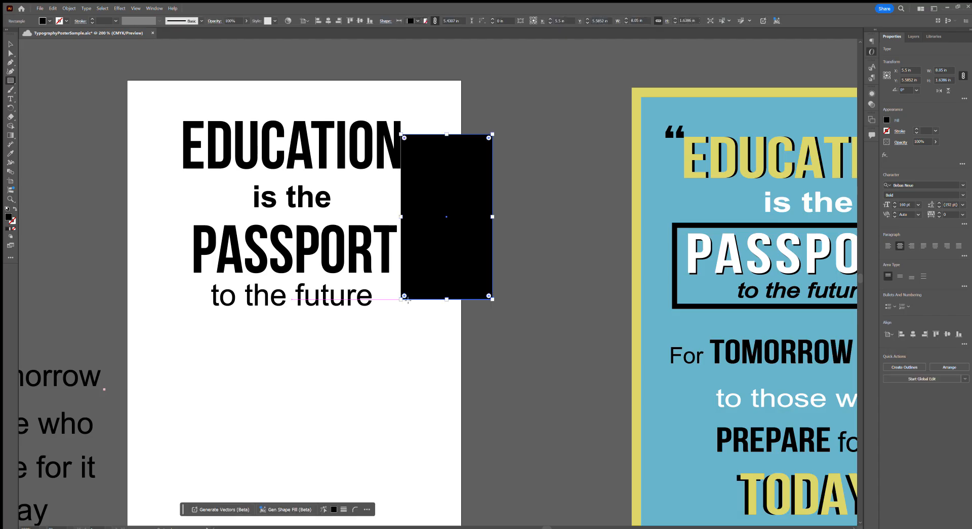
key(v)
drag(426, 191, 115, 185)
drag(115, 185, 116, 185)
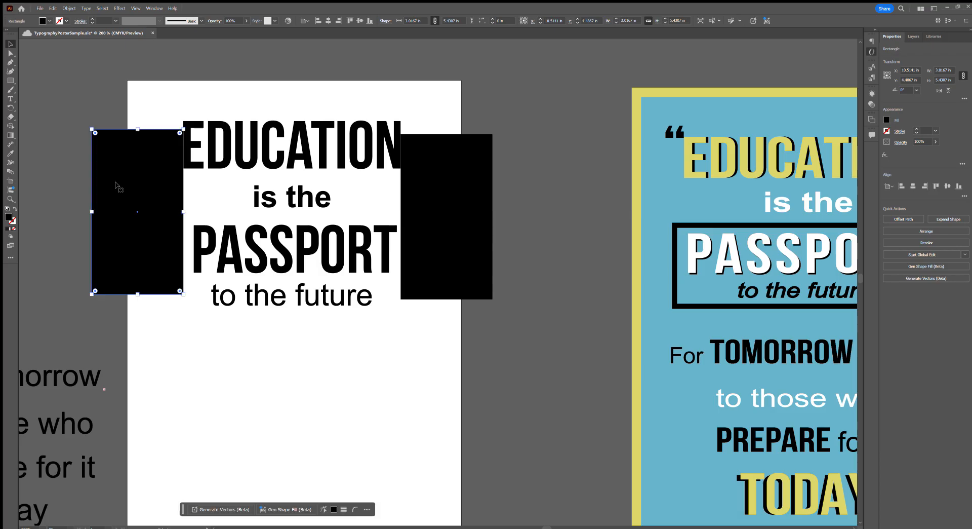
Widen the tracking of "PASSPORT" until the word spans the gap between the two black rectangles, and recenter it between them
click(326, 234)
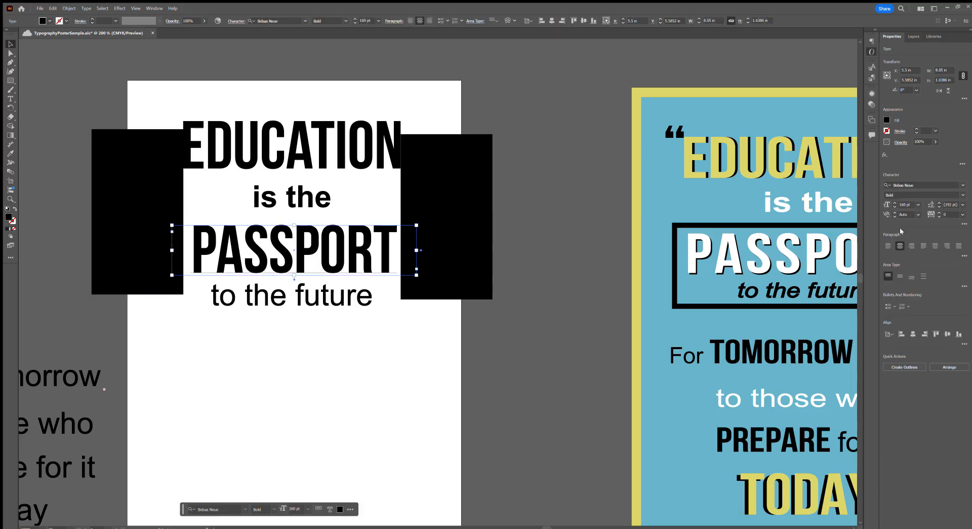
click(938, 212)
click(938, 211)
click(938, 211)
click(938, 211)
click(938, 212)
click(938, 212)
click(938, 212)
click(938, 212)
click(938, 211)
click(938, 211)
click(938, 211)
click(938, 212)
click(938, 211)
click(938, 212)
click(938, 212)
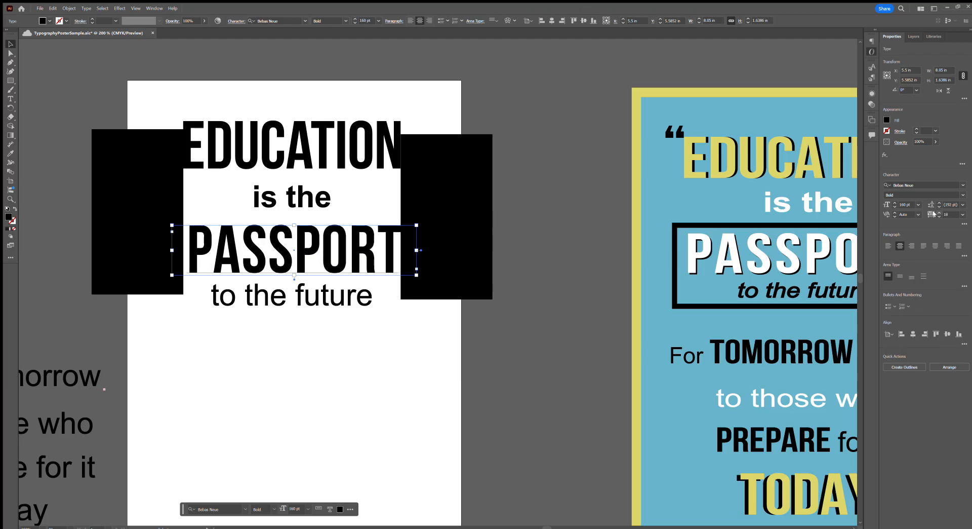
drag(384, 241, 384, 241)
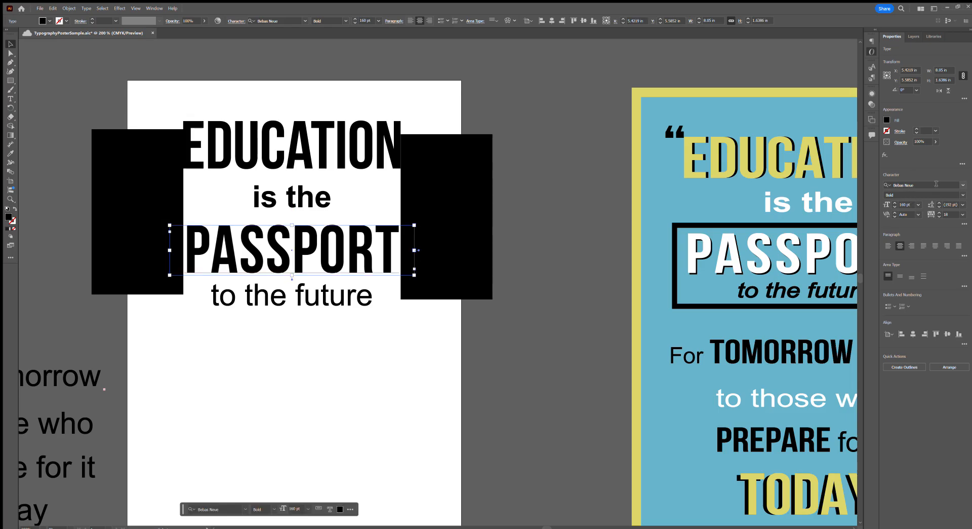
scroll(938, 213, up, 9)
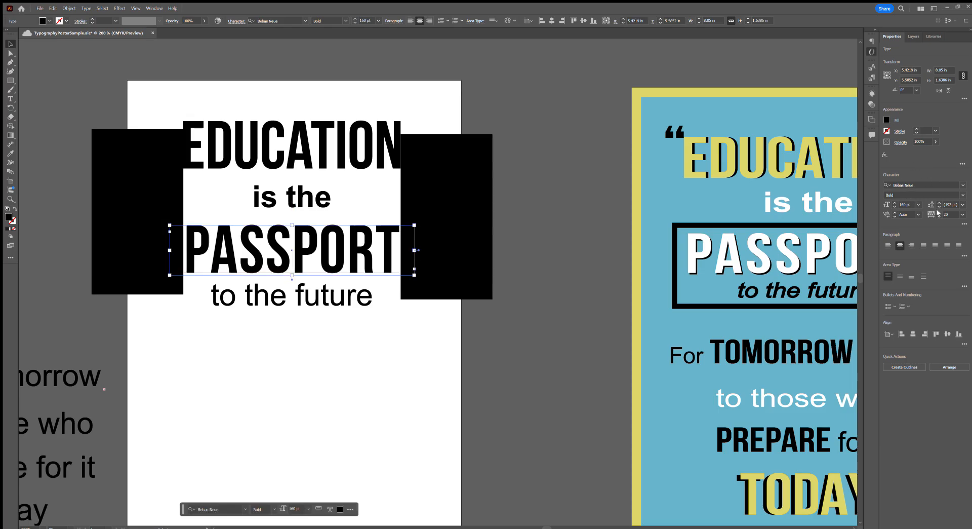
scroll(938, 213, up, 2)
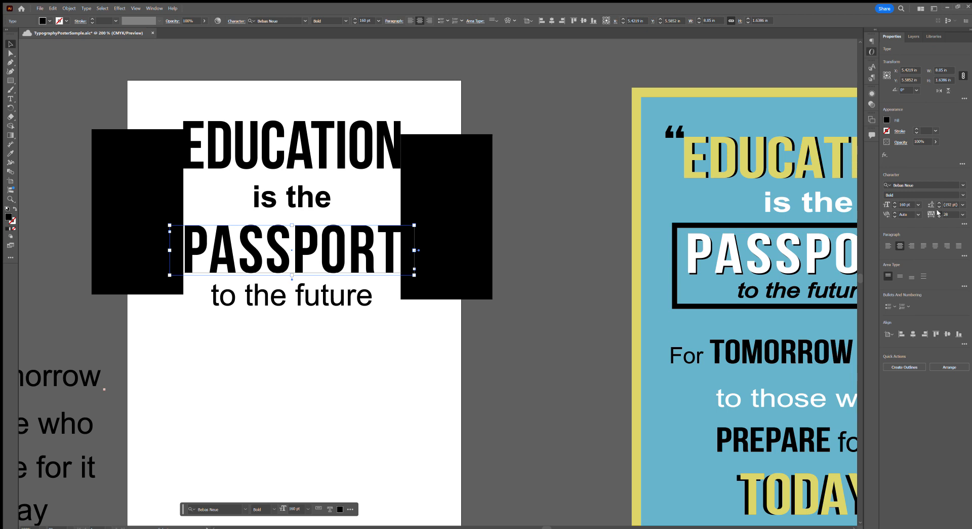
drag(386, 226, 383, 228)
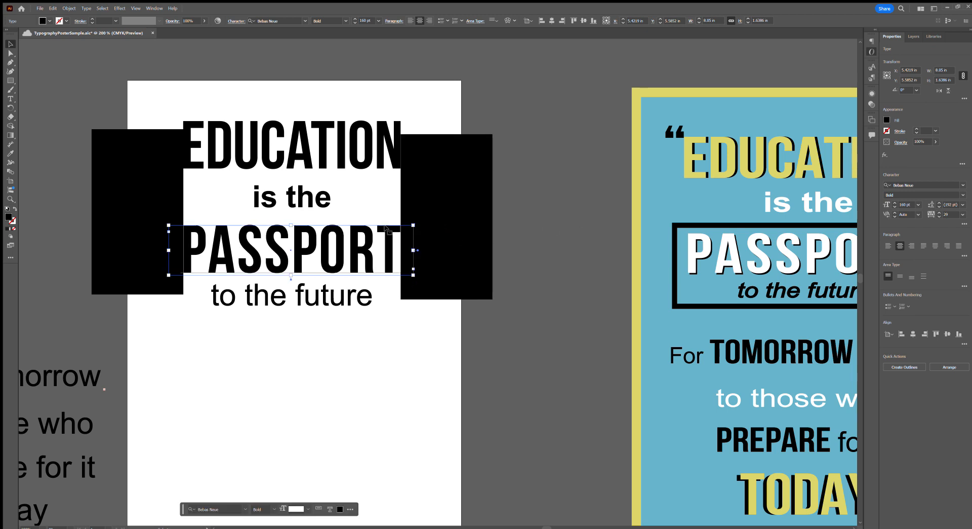
Delete both black guide rectangles beside "EDUCATION" and "PASSPORT"
click(484, 181)
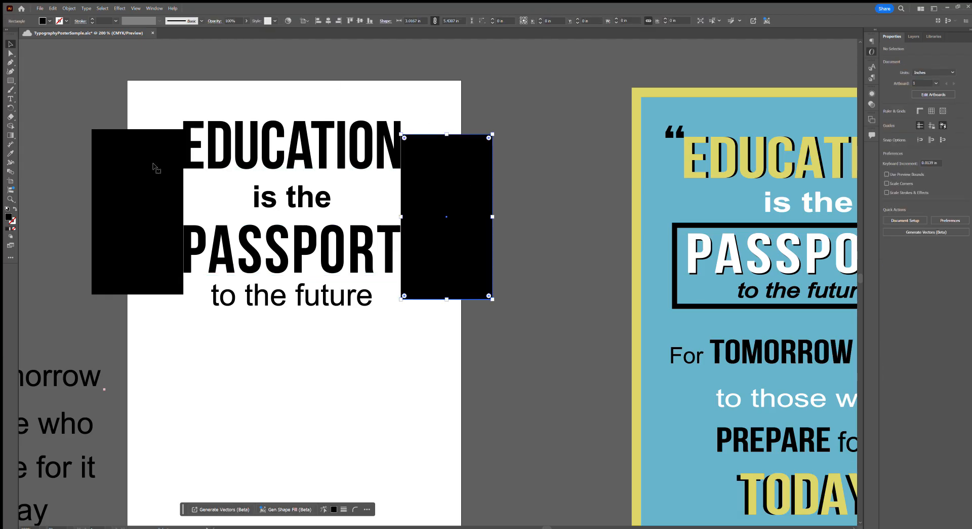
key(Delete)
click(114, 175)
key(Delete)
Set "to the future" on the white artboard to Arial Italic at 64 pt
triple_click(312, 306)
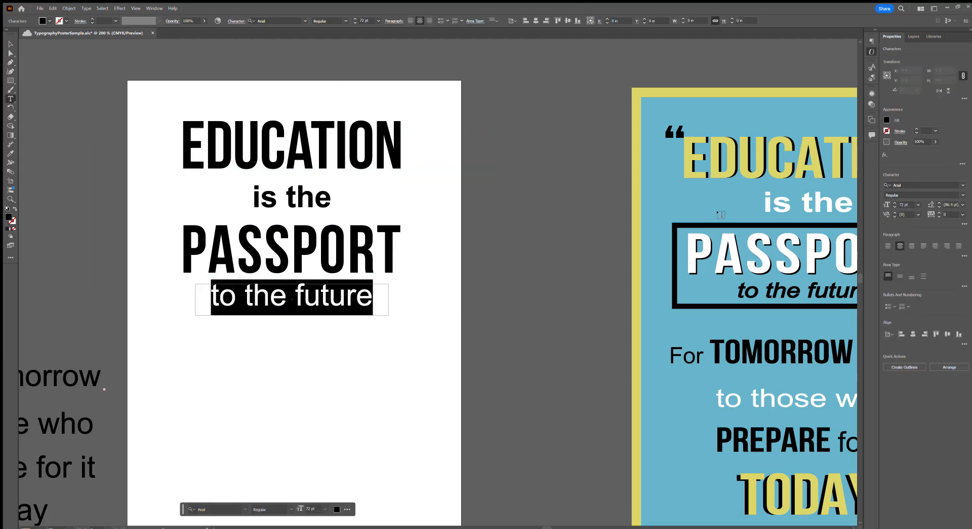
scroll(423, 189, down, 1)
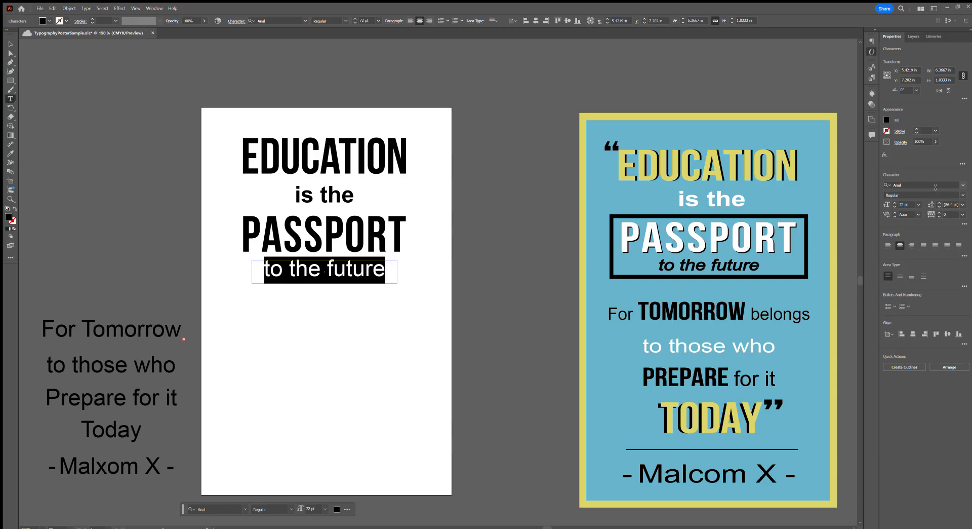
click(962, 196)
click(910, 246)
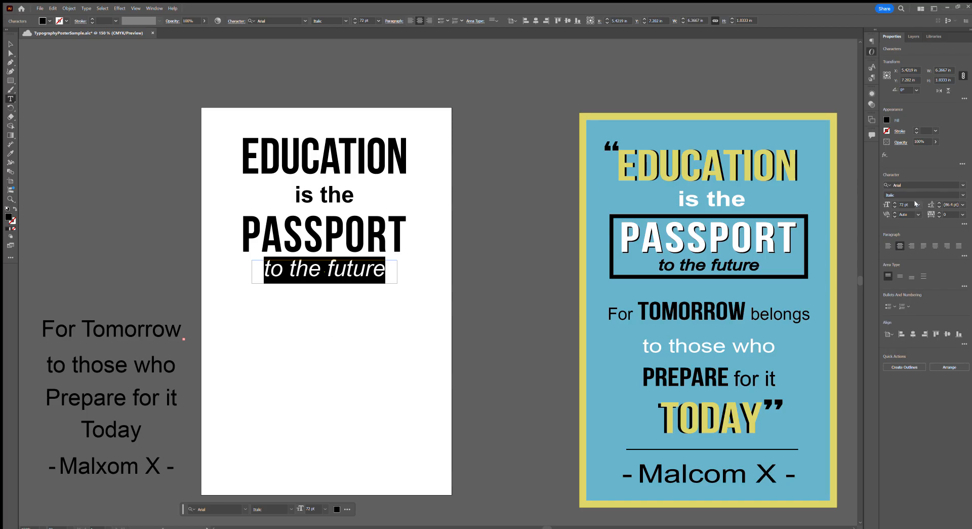
drag(913, 206, 858, 202)
text(64)
key(Return)
click(339, 347)
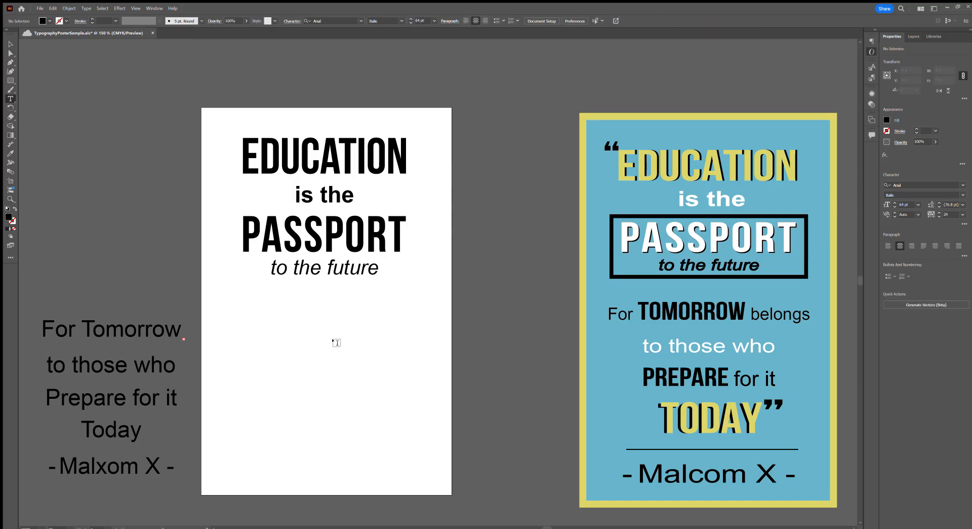
Place "For Tomorrow belongs" slightly below "to the future" and set it to Arial Narrow at 64 pt
scroll(253, 272, down, 1)
scroll(241, 248, down, 3)
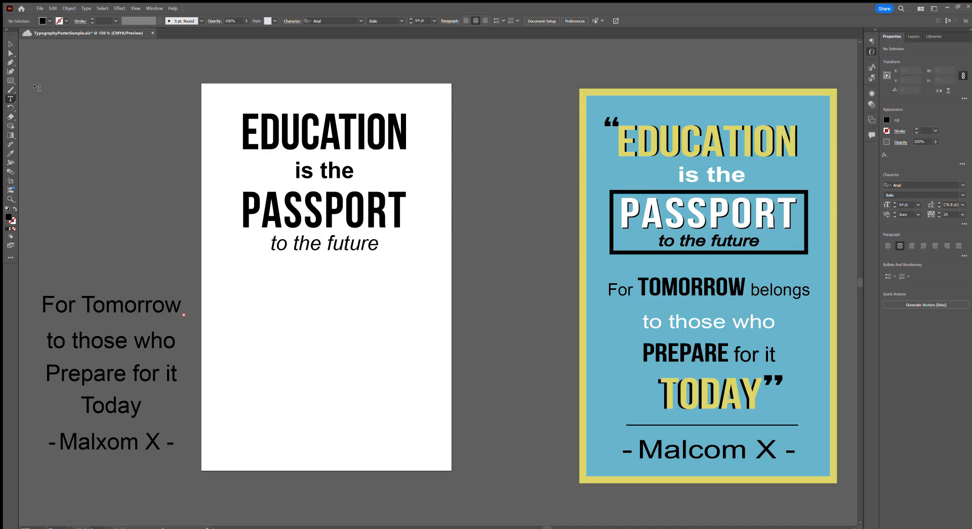
click(7, 45)
drag(144, 306, 411, 269)
click(906, 204)
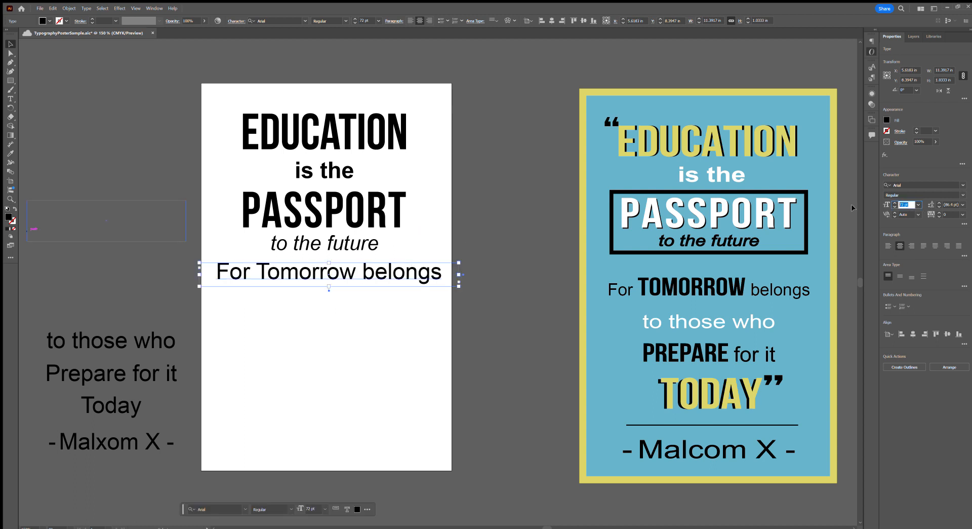
text(64)
key(Return)
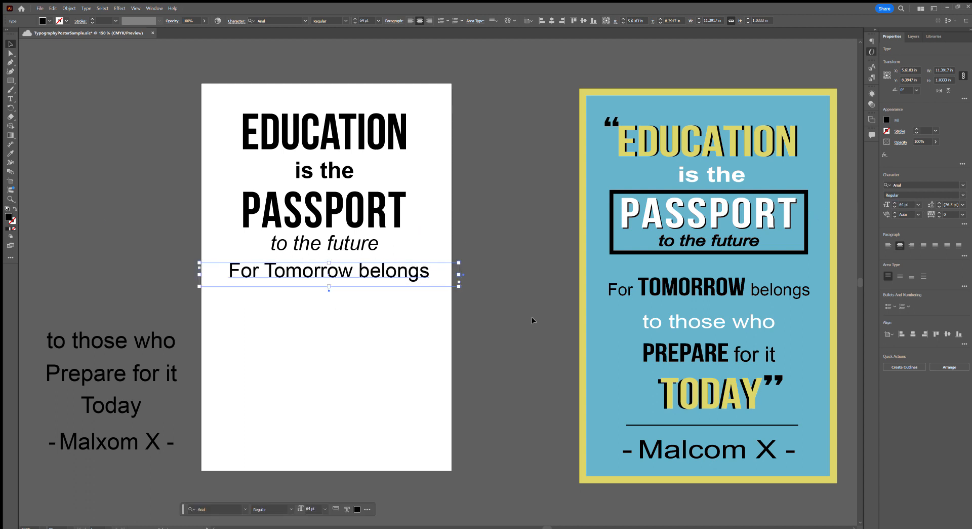
drag(298, 276, 297, 280)
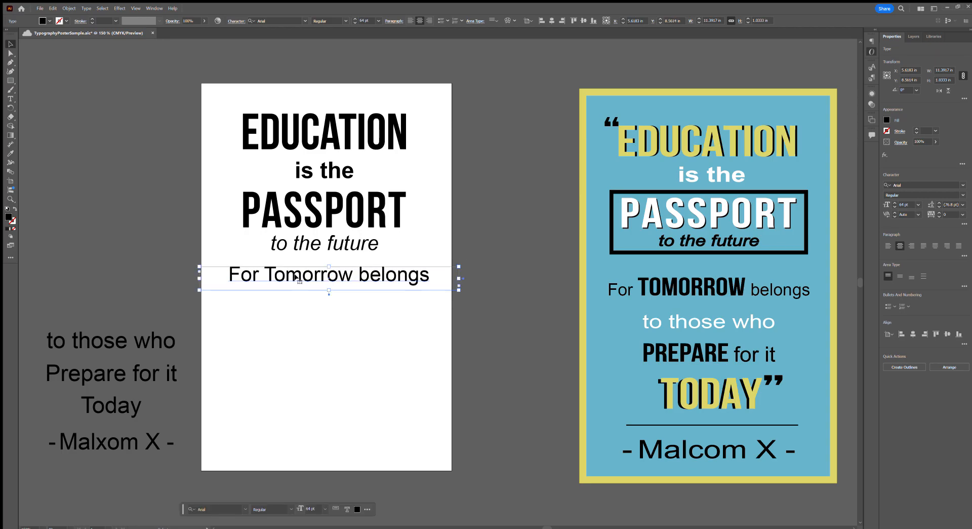
click(906, 204)
click(964, 195)
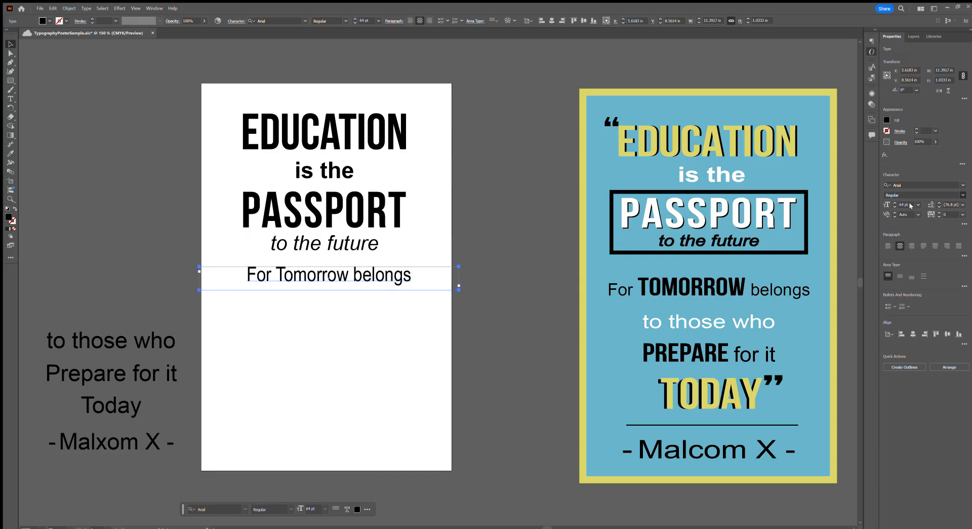
Set only the word "Tomorrow" in "For Tomorrow belongs" to Bebas Neue Bold
triple_click(316, 276)
click(315, 276)
double_click(342, 277)
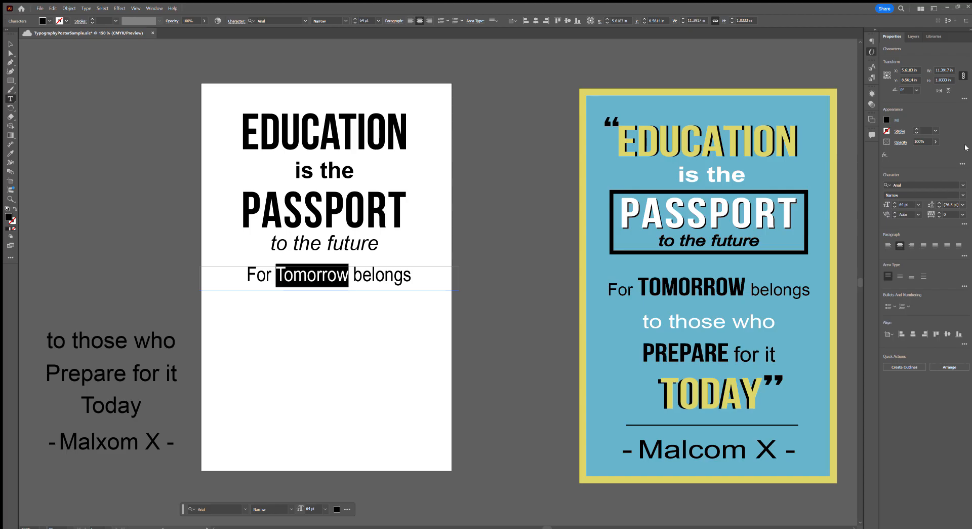
click(923, 184)
text(beba)
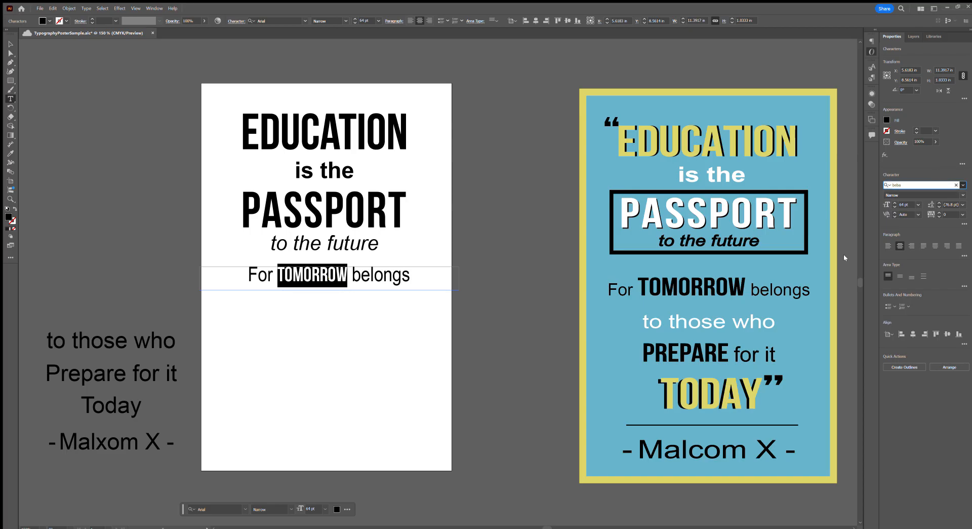
key(Return)
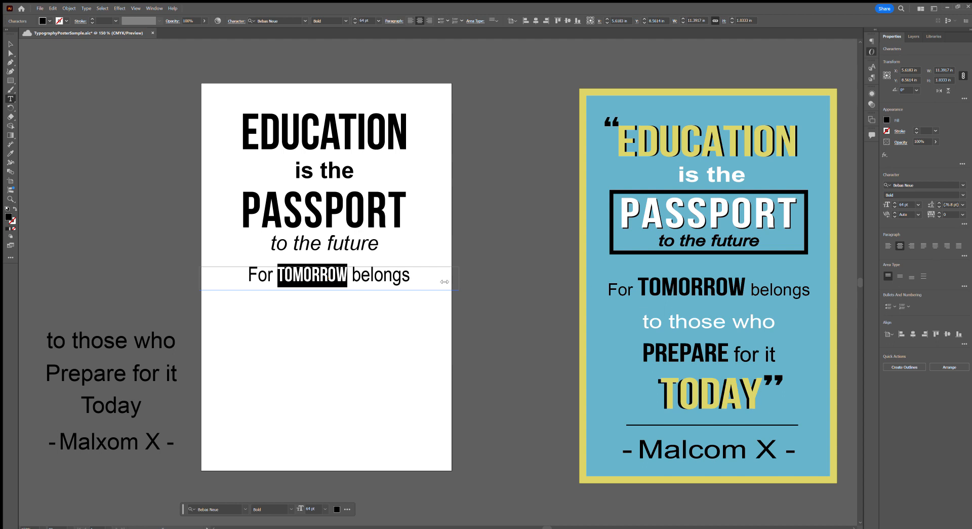
triple_click(389, 276)
click(391, 277)
double_click(390, 277)
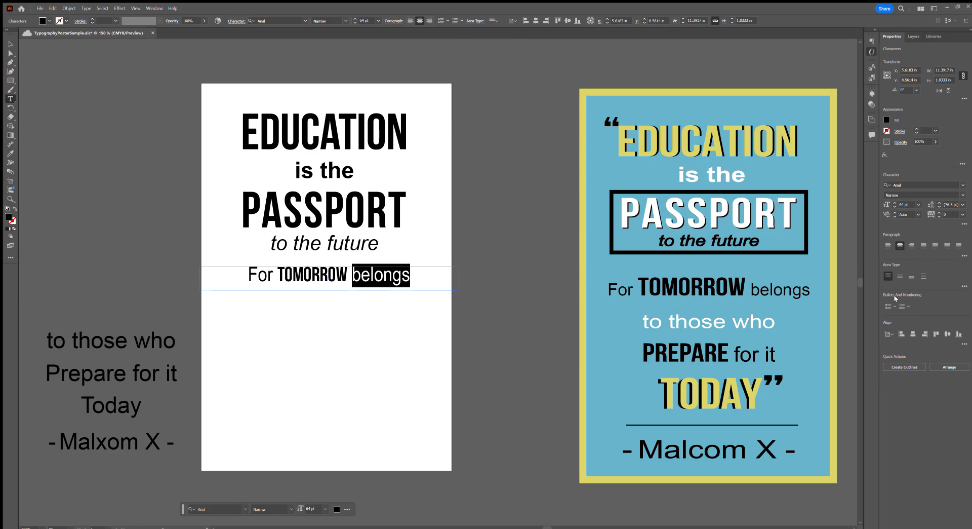
key(ctrl+shift+k)
key(ctrl+shift+k)
Enlarge only the word "TOMORROW" in its line to 100 pt
click(318, 272)
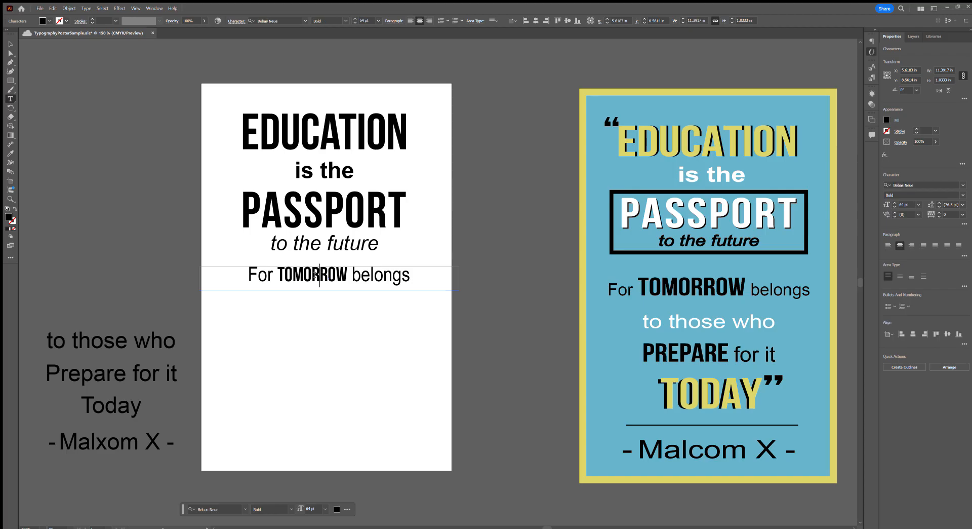
double_click(318, 274)
click(319, 274)
drag(347, 274, 279, 273)
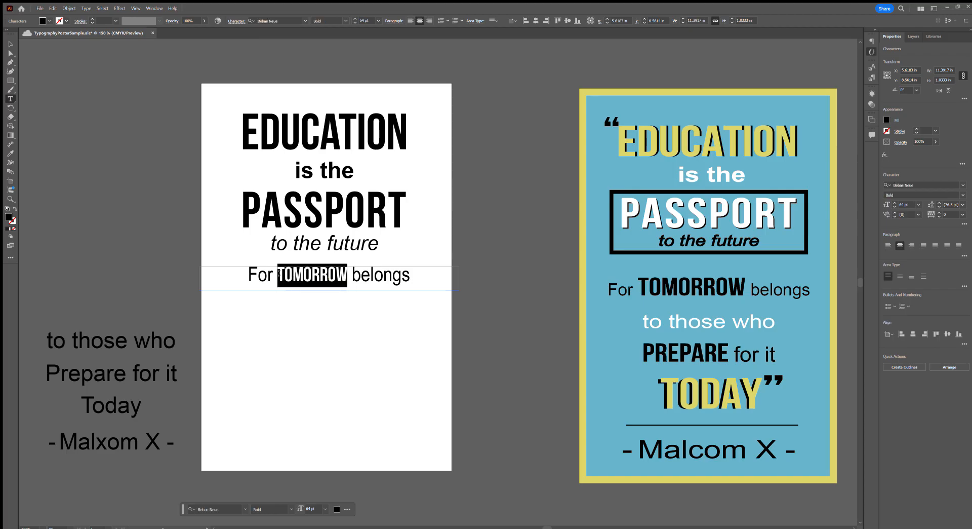
click(893, 201)
click(893, 202)
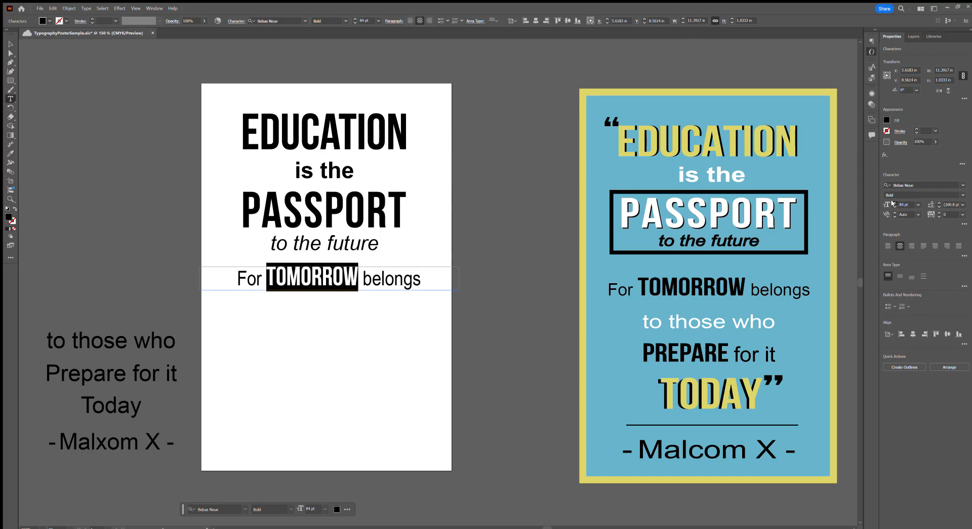
click(893, 202)
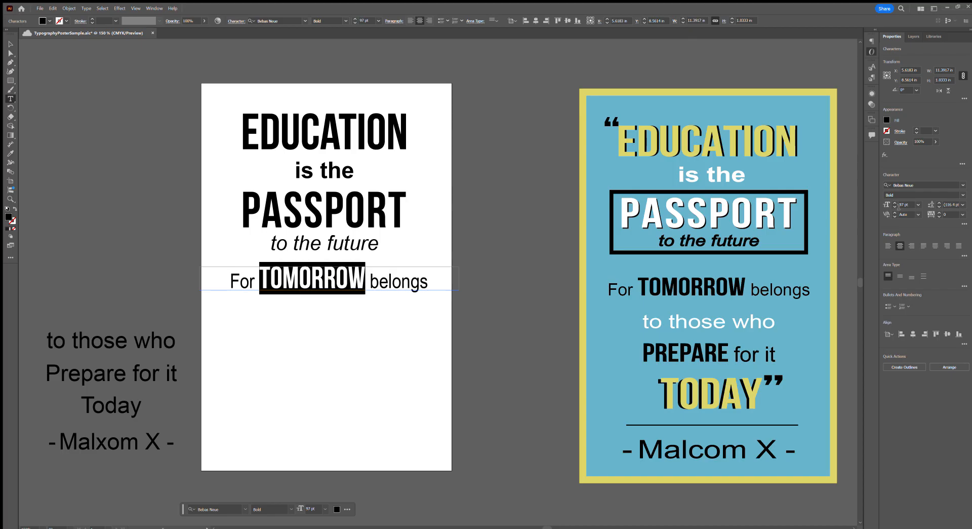
click(895, 206)
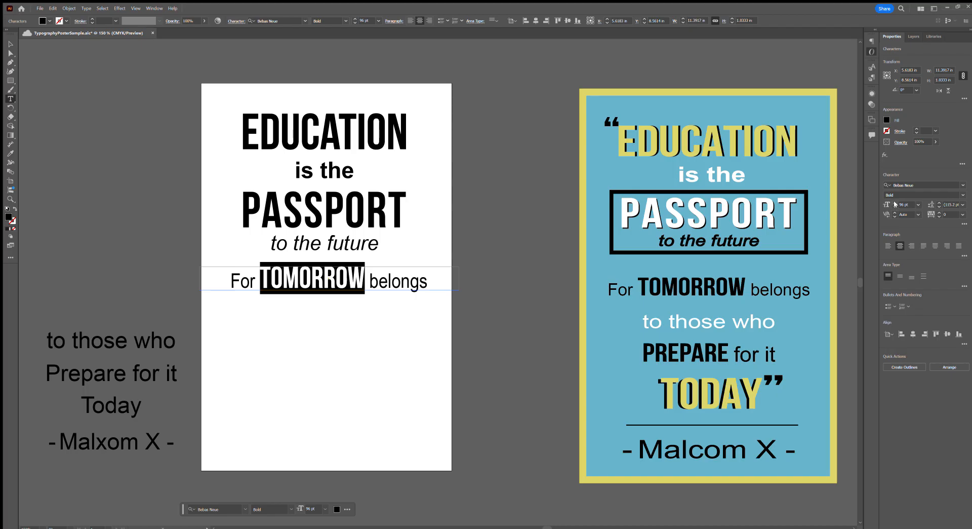
click(893, 202)
click(894, 202)
click(894, 202)
click(893, 202)
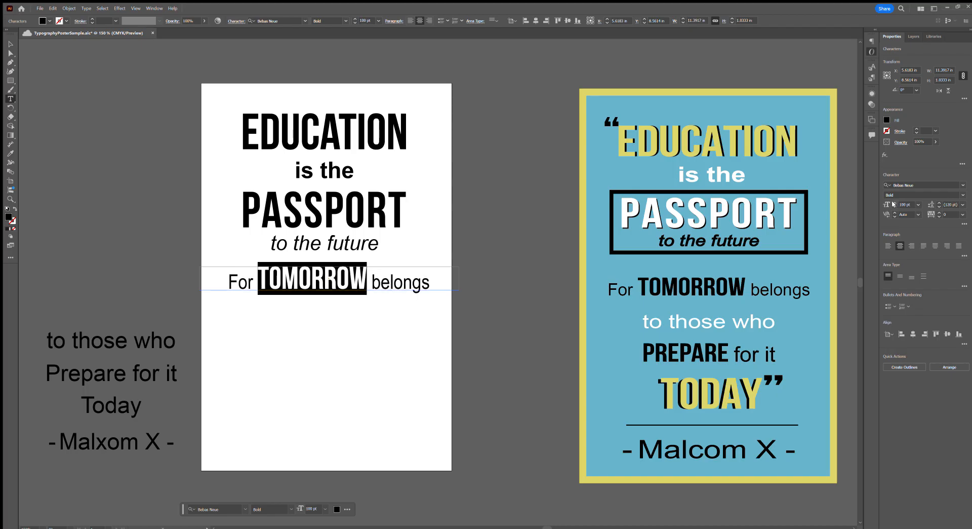
click(346, 330)
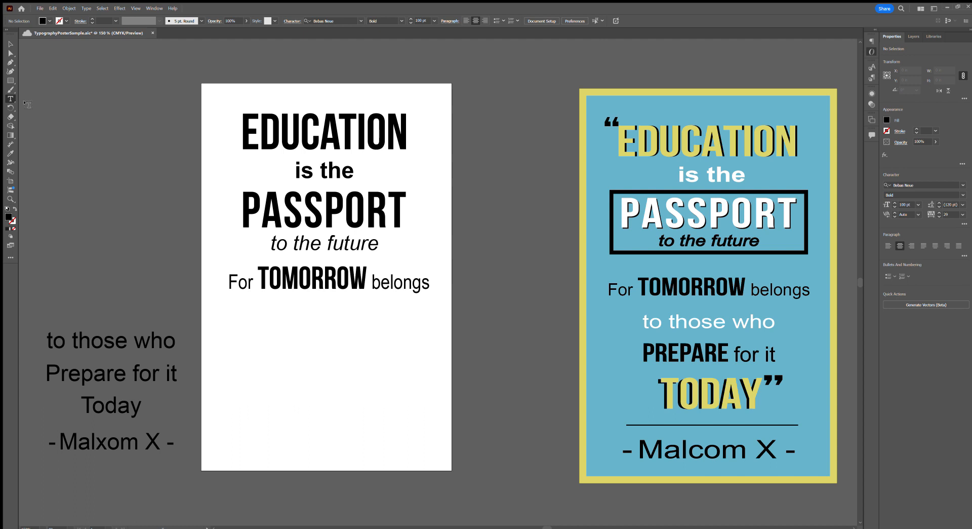
Place "to those who" beneath "For TOMORROW belongs" and "Prepare for it" below that on the white artboard
click(10, 44)
drag(125, 341, 334, 317)
drag(119, 368, 226, 349)
Set only the word "Prepare" in "Prepare for it" to Bebas Neue Bold at 100 pt
double_click(286, 350)
key(ctrl+a)
click(328, 351)
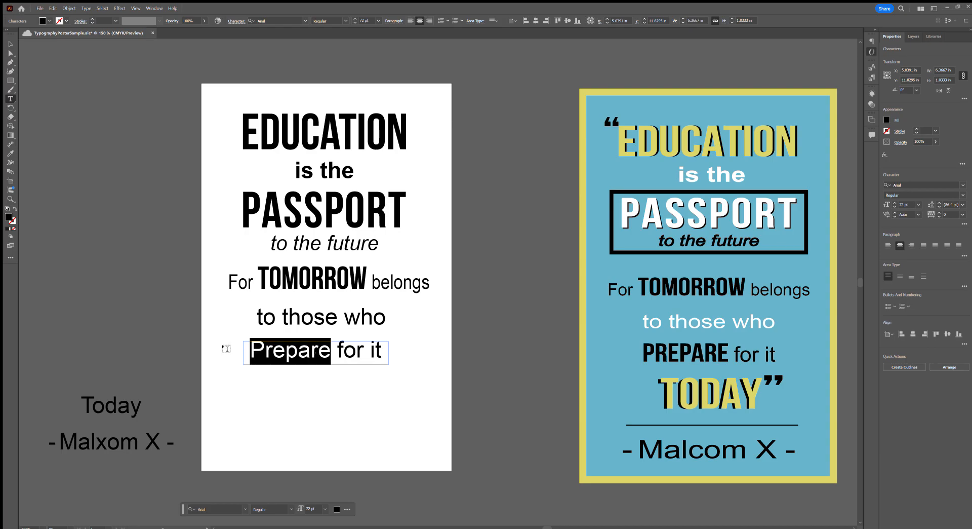
click(912, 185)
text(beb)
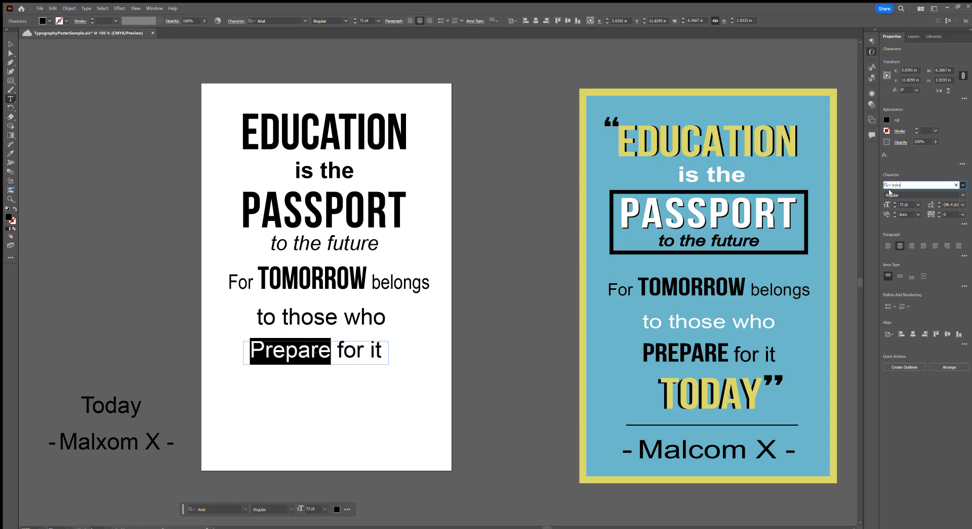
key(Return)
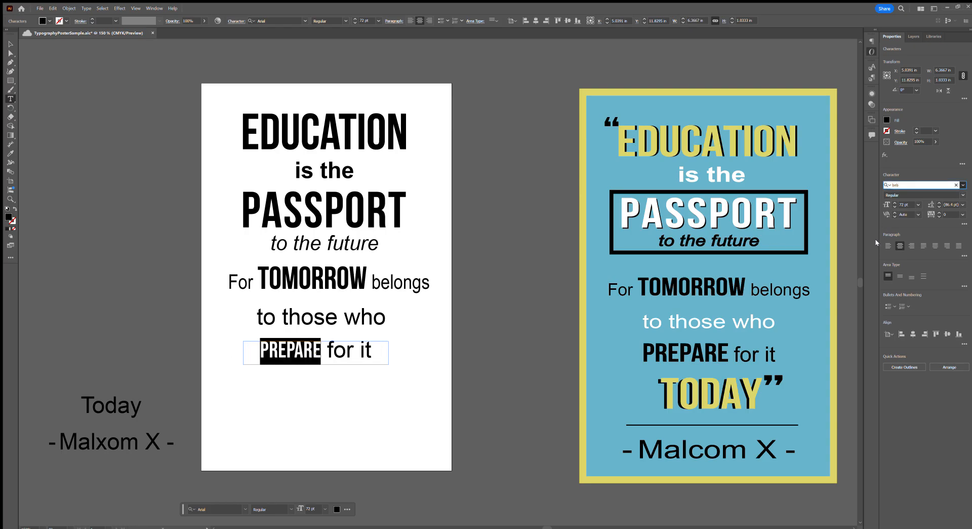
click(906, 204)
text(100)
key(Return)
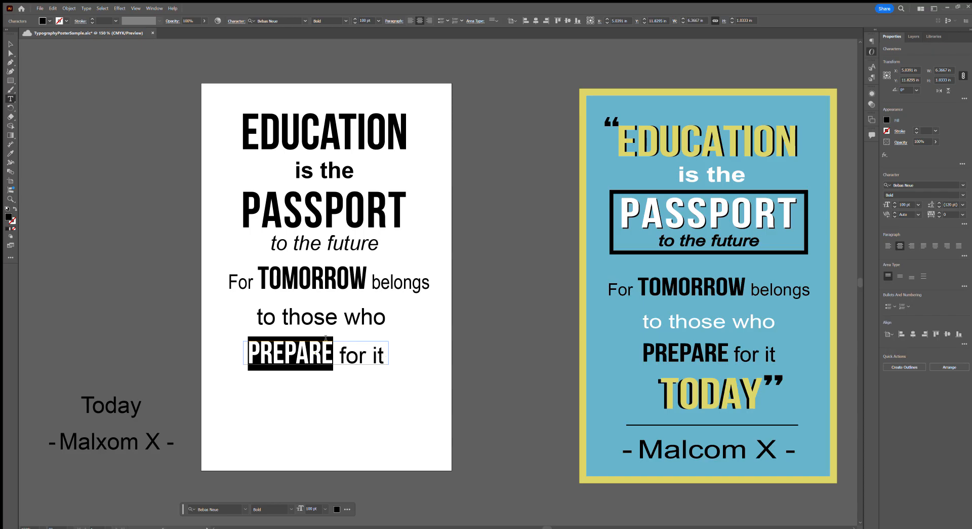
key(Escape)
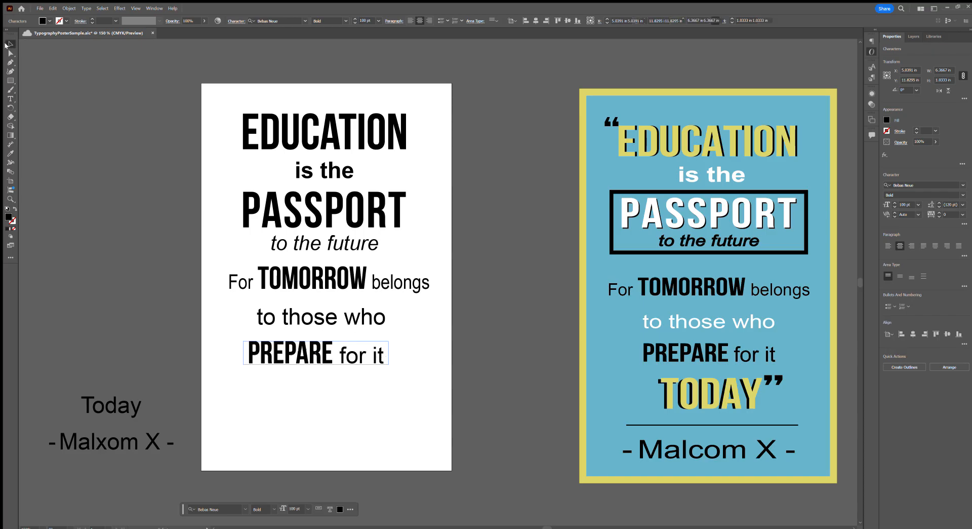
Place "Today" beneath "Prepare for it" on the white artboard and set it in Bebas Neue Bold
drag(109, 410, 322, 396)
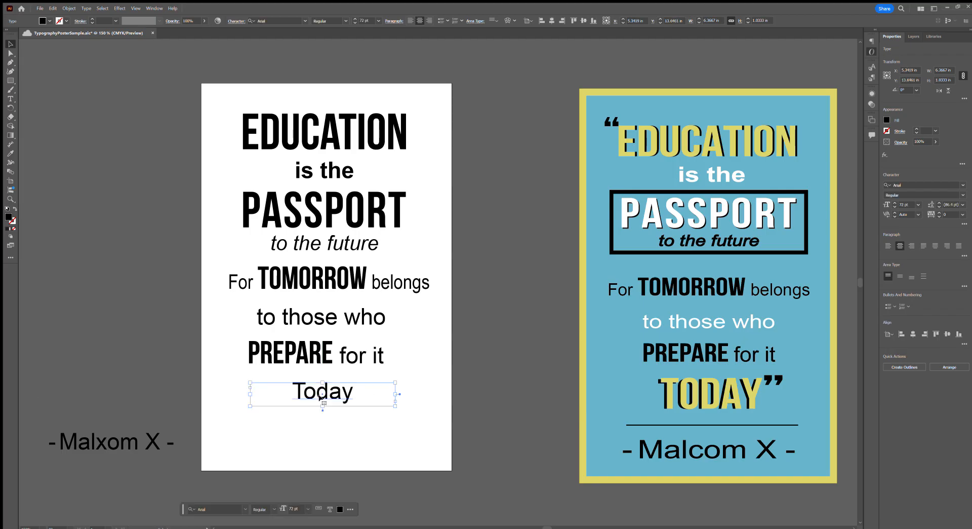
click(911, 185)
text(be)
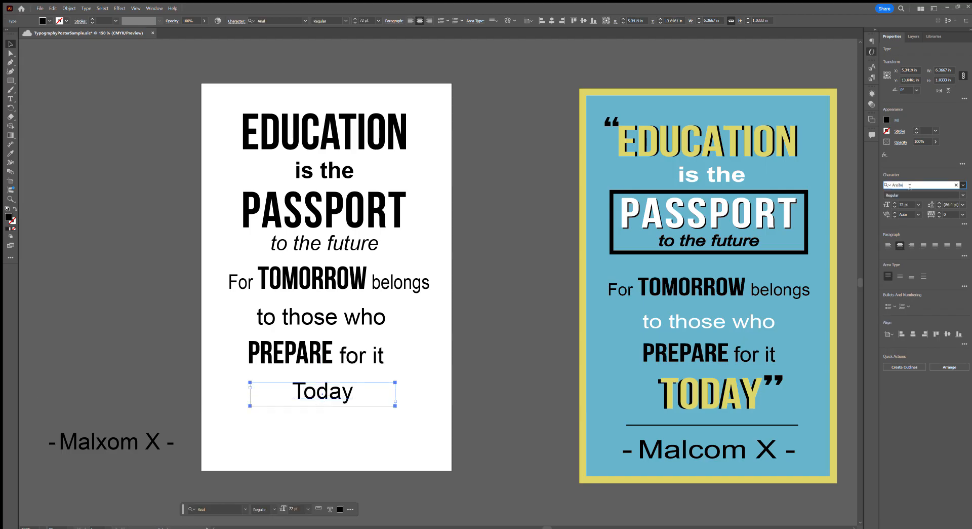
key(Escape)
key(b)
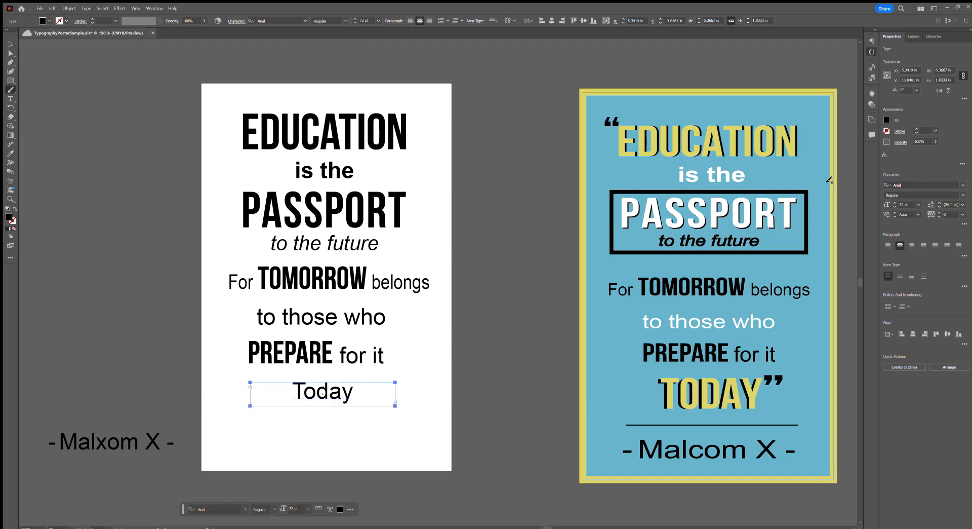
double_click(898, 186)
text(beb)
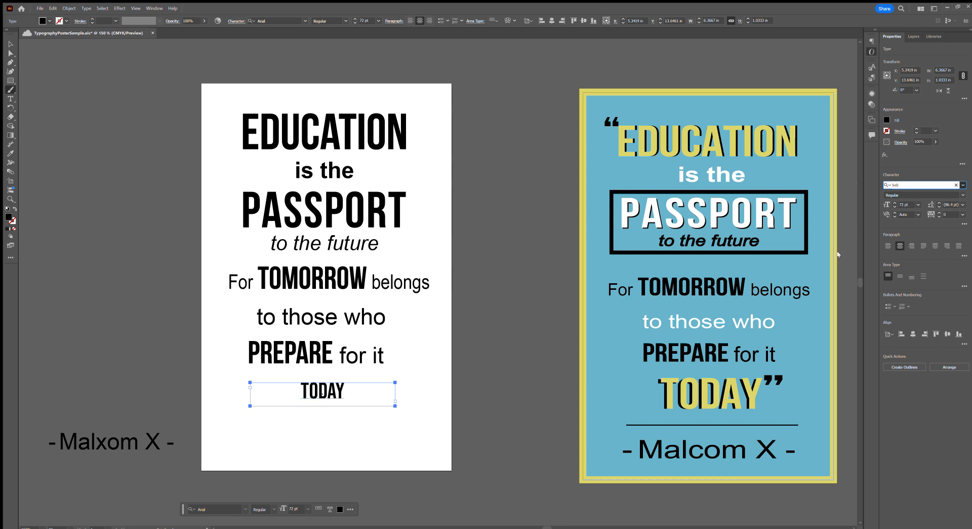
click(836, 255)
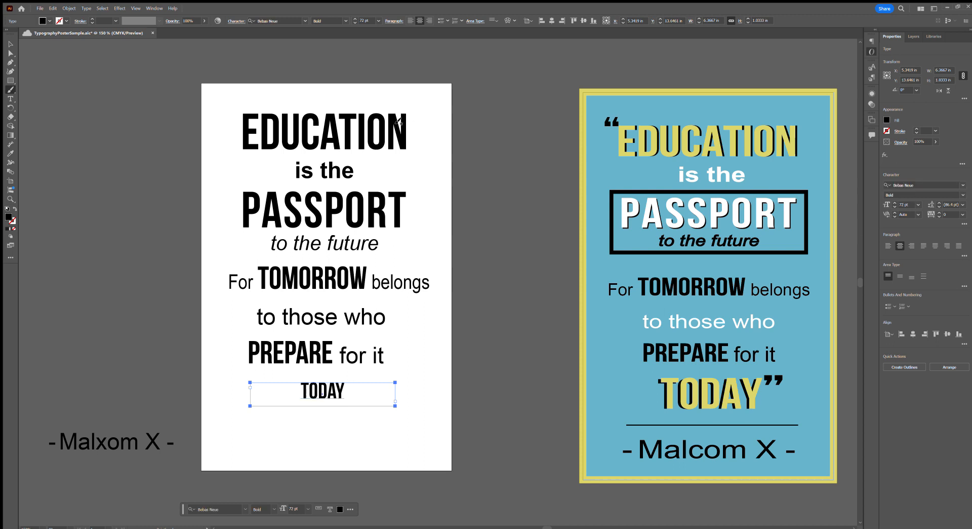
Enlarge "TODAY" to 160 pt and resize its text frame to fit the word
click(9, 39)
click(286, 122)
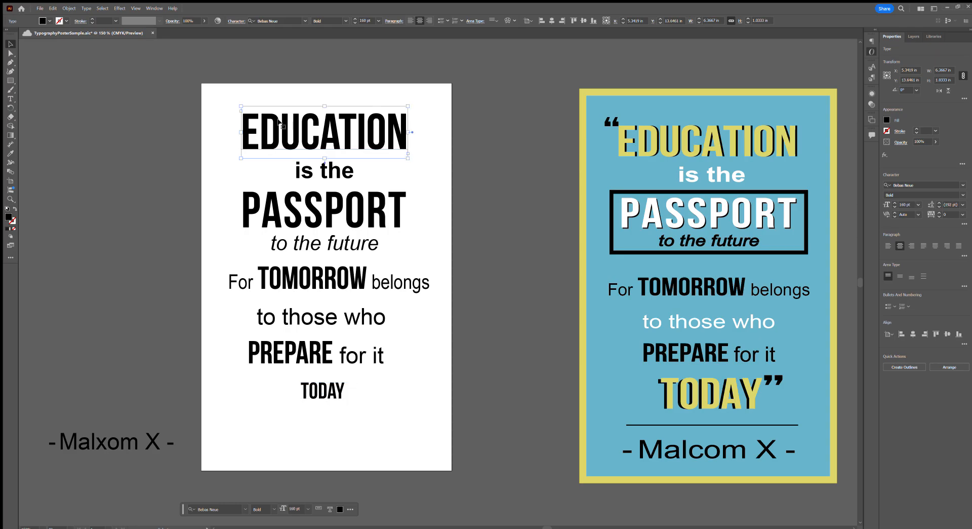
click(327, 389)
click(905, 204)
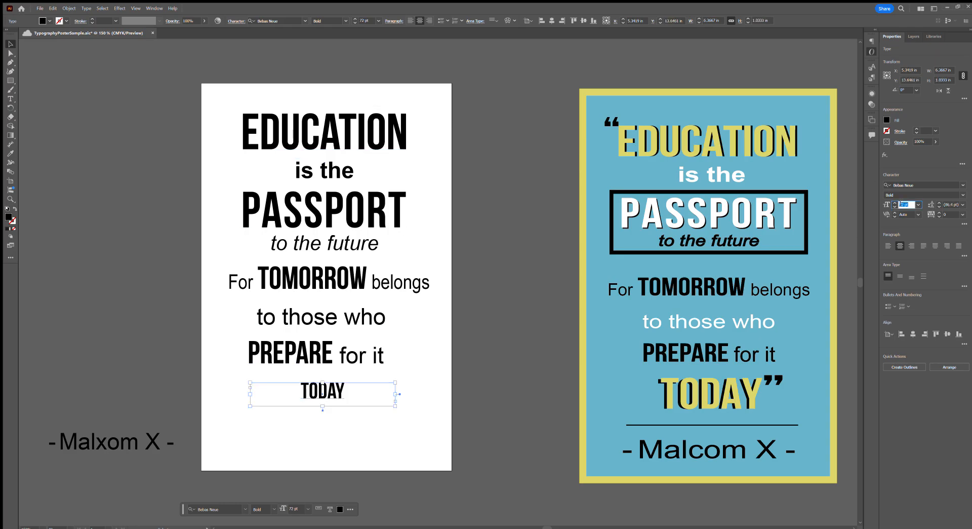
text(160)
key(Return)
drag(395, 405, 366, 422)
Place the "- Malxom X -" line beneath "TODAY", enlarge it to 100 pt and widen its frame so the whole line fits
drag(137, 455, 337, 450)
double_click(343, 443)
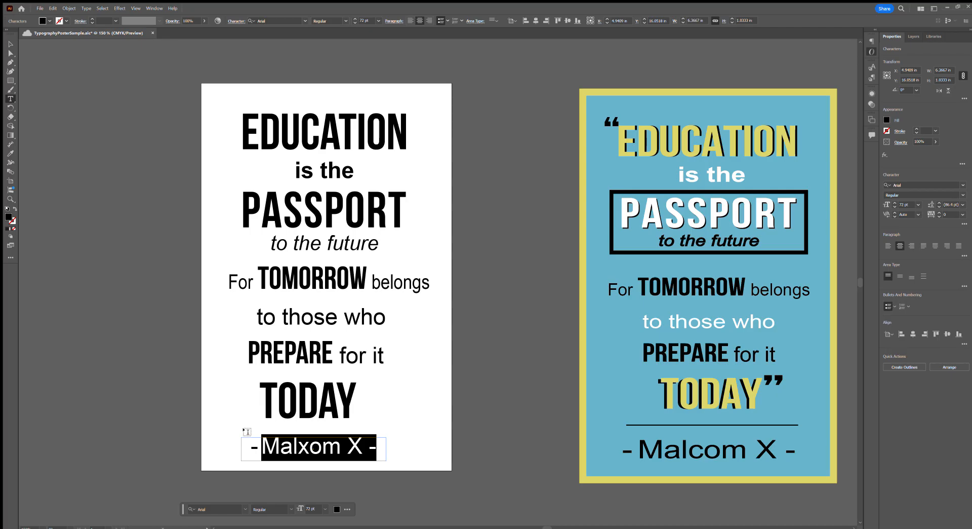
click(262, 449)
key(shift+End)
click(909, 205)
text(100)
key(Return)
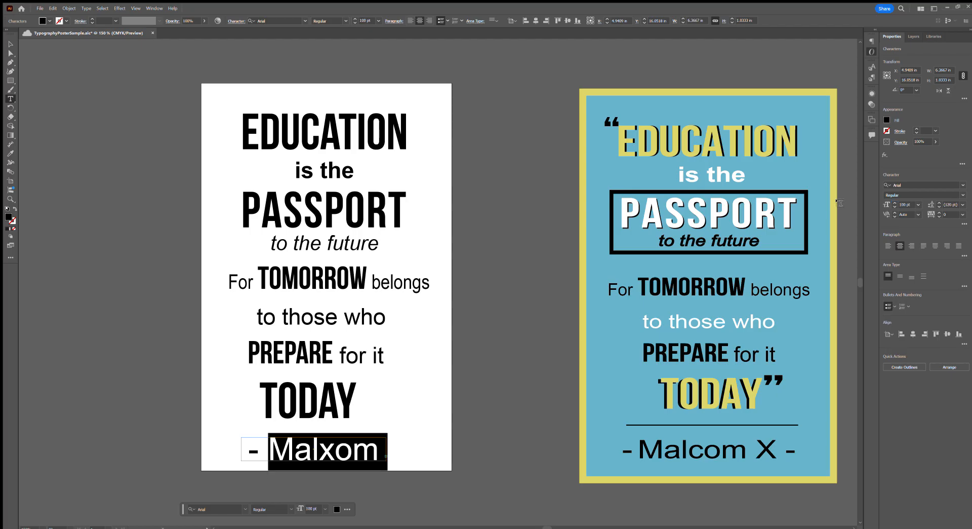
click(11, 45)
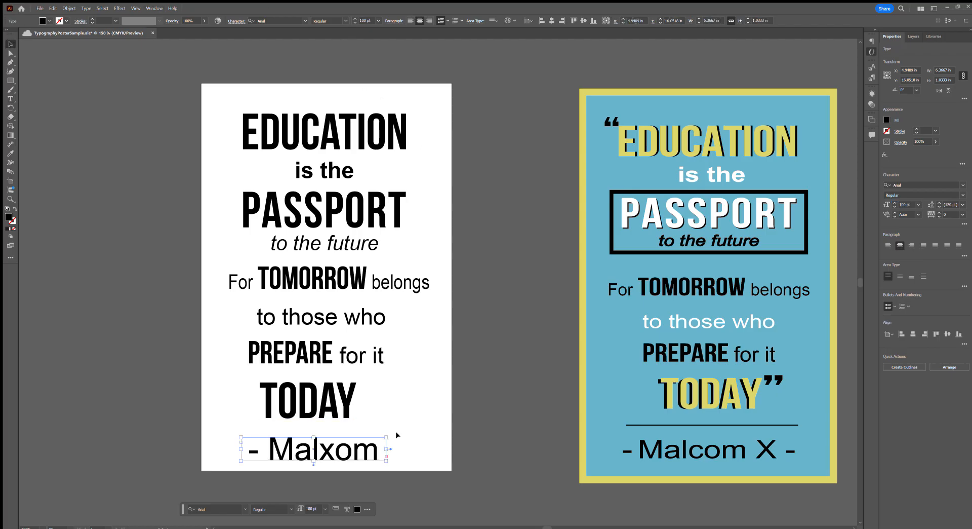
mouse_move(380, 450)
mouse_down()
mouse_move(462, 450)
mouse_move(390, 454)
mouse_up()
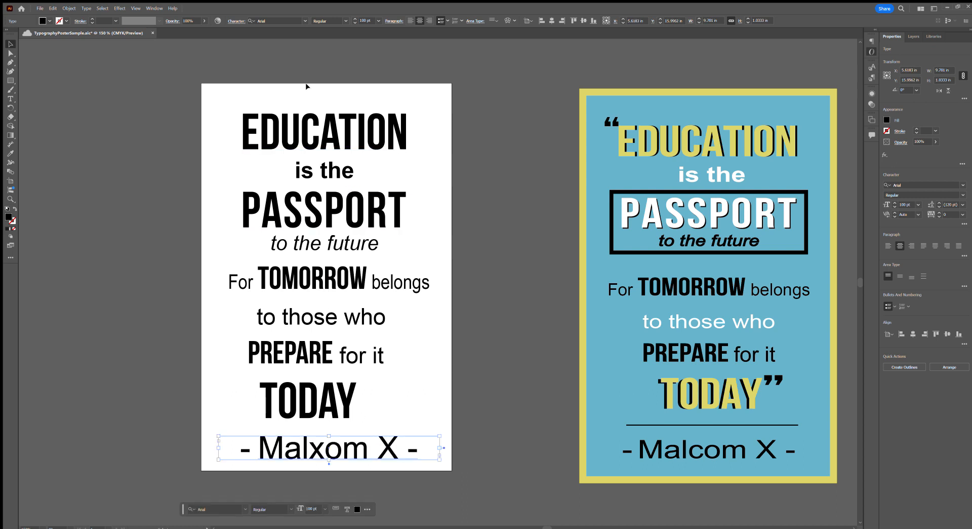
Center all the quote lines horizontally, aligned to the artboard
drag(304, 91, 354, 468)
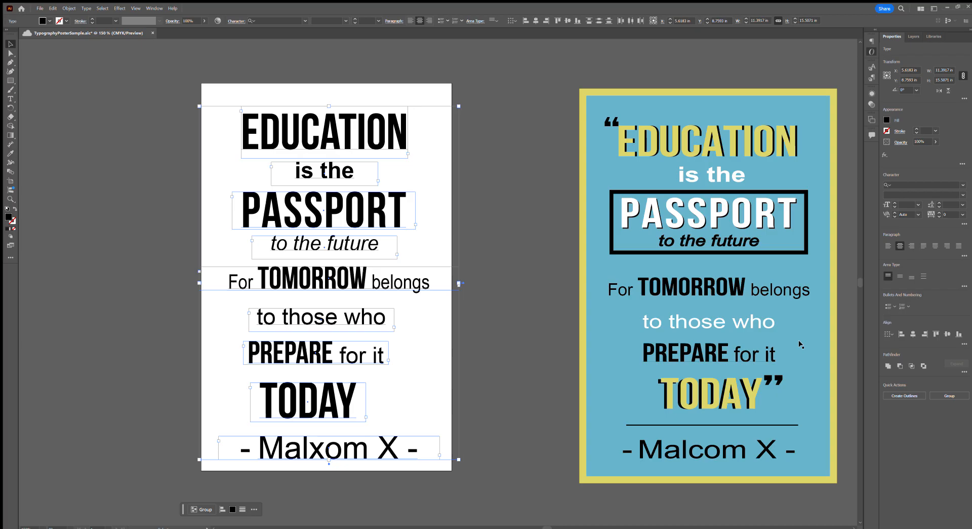
click(912, 334)
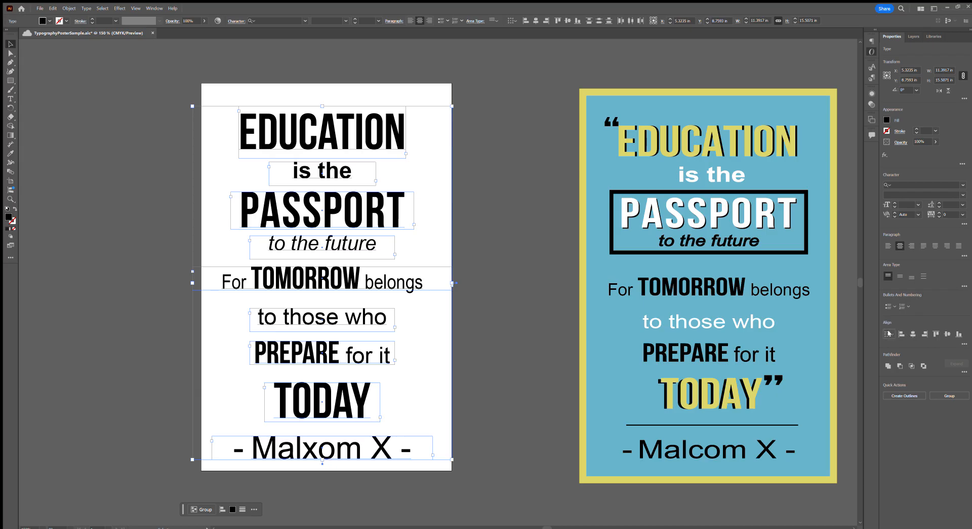
click(898, 358)
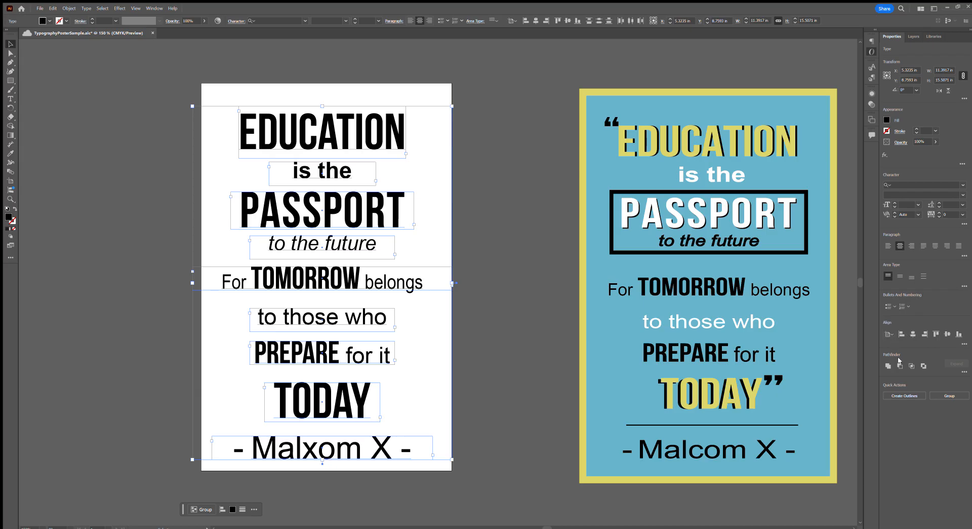
click(912, 334)
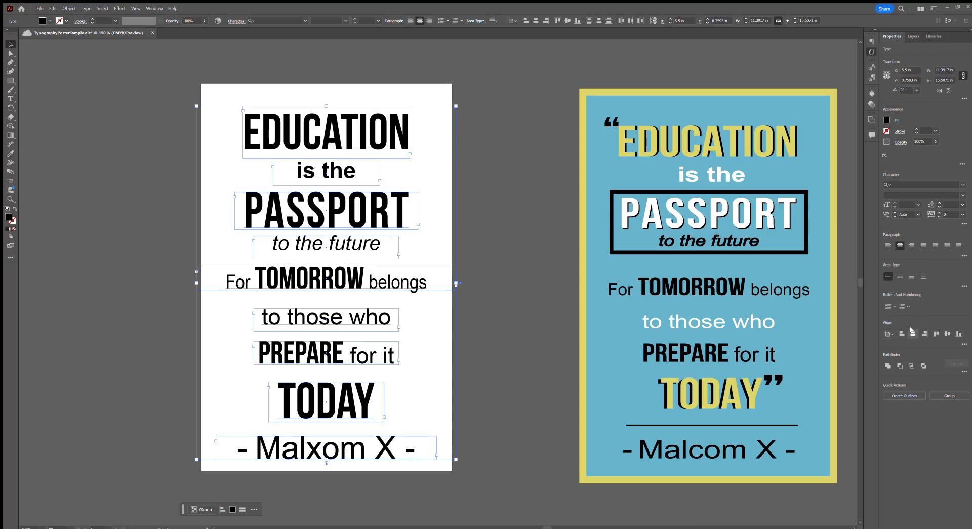
click(519, 358)
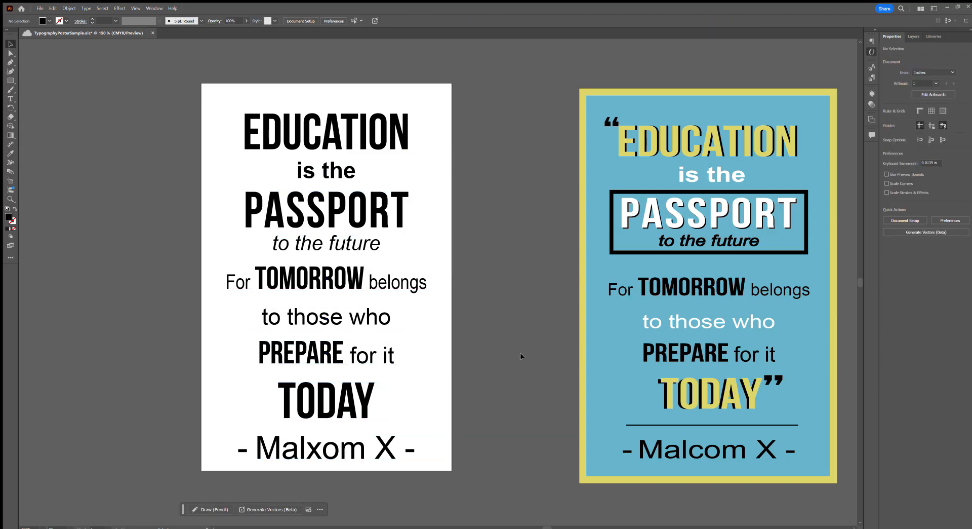
Draw a horizontal line about 7.5 in long between "TODAY" and the author line with the Pen tool, using a 4 pt stroke
click(10, 62)
click(242, 425)
click(411, 424)
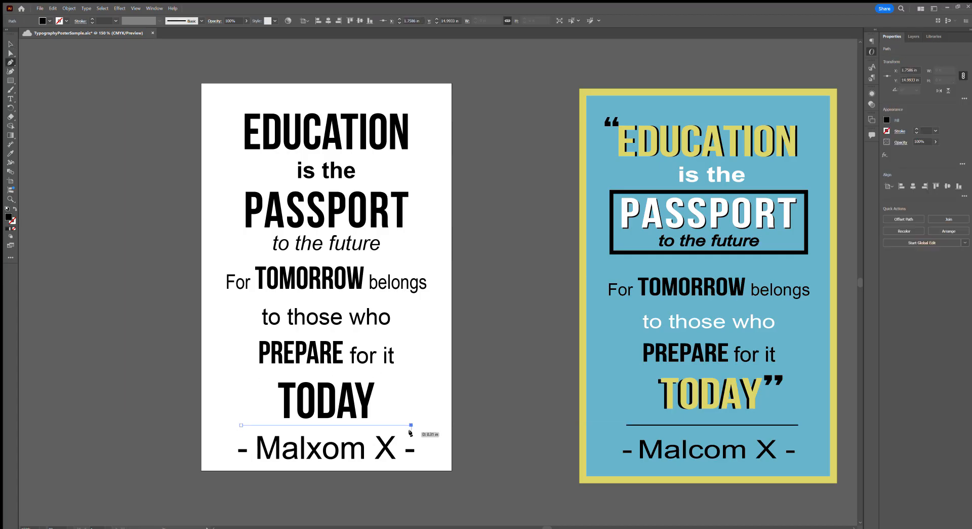
click(916, 130)
click(916, 129)
click(915, 129)
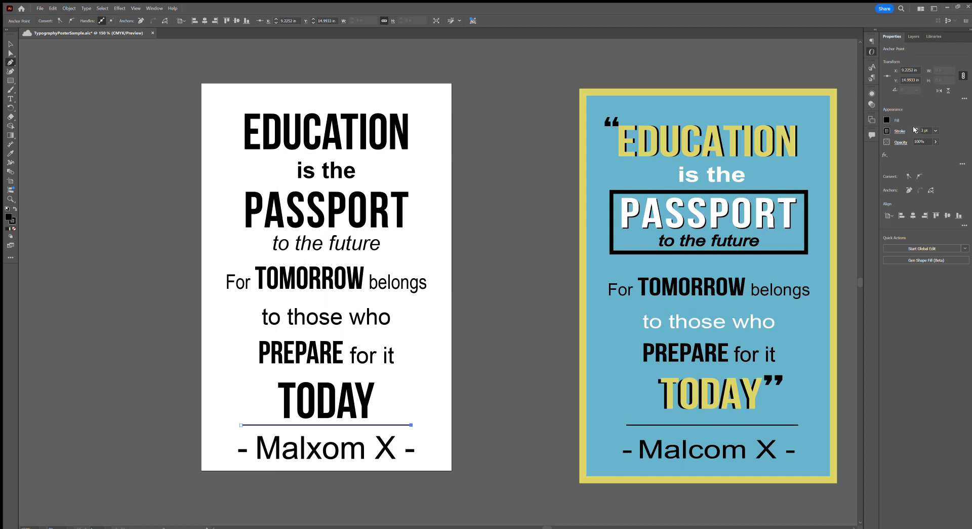
click(915, 129)
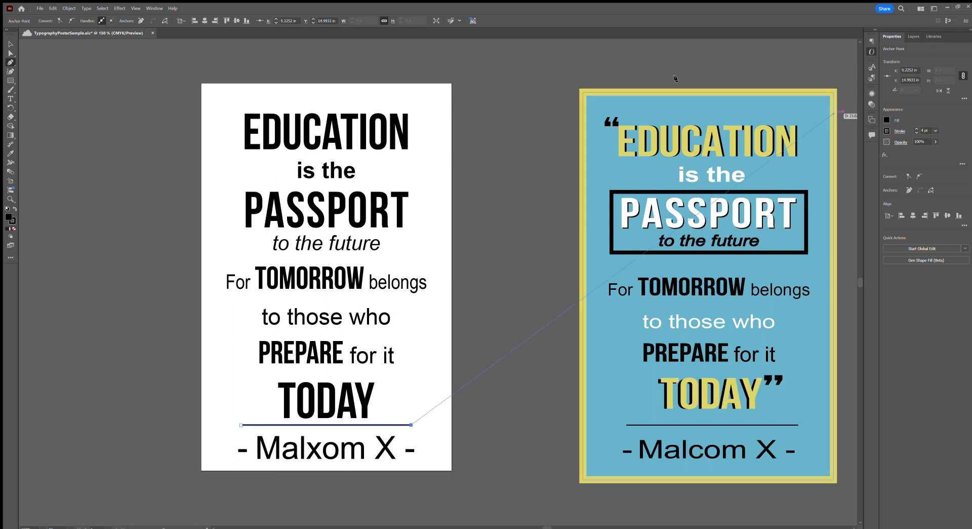
key(v)
click(71, 110)
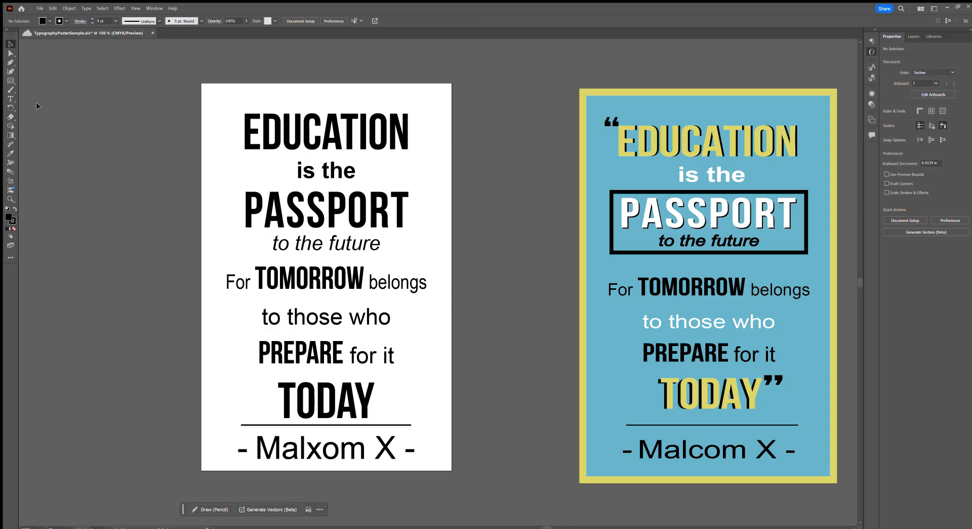
Frame "PASSPORT" and "to the future" with an unfilled rectangle about 8.25 by 3.06 in, centered horizontally on the artboard
click(10, 80)
drag(380, 185, 423, 255)
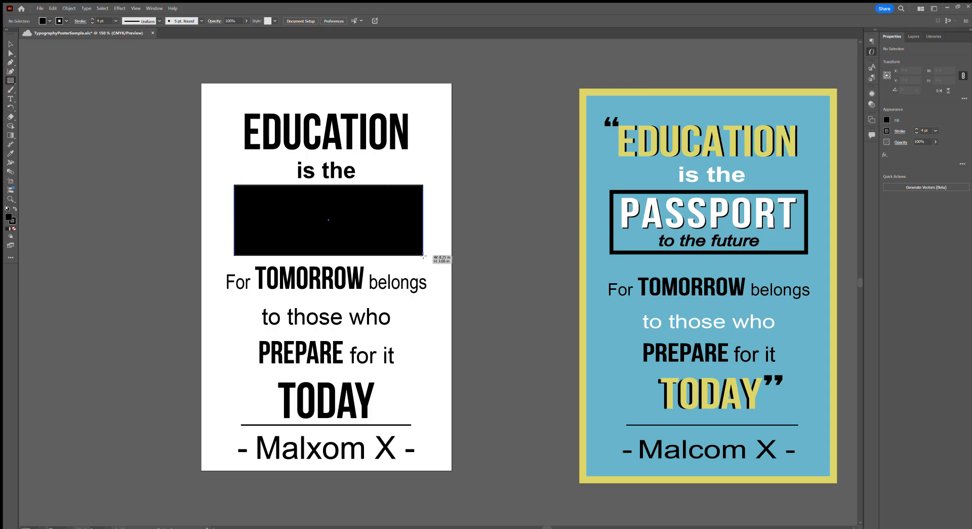
click(14, 229)
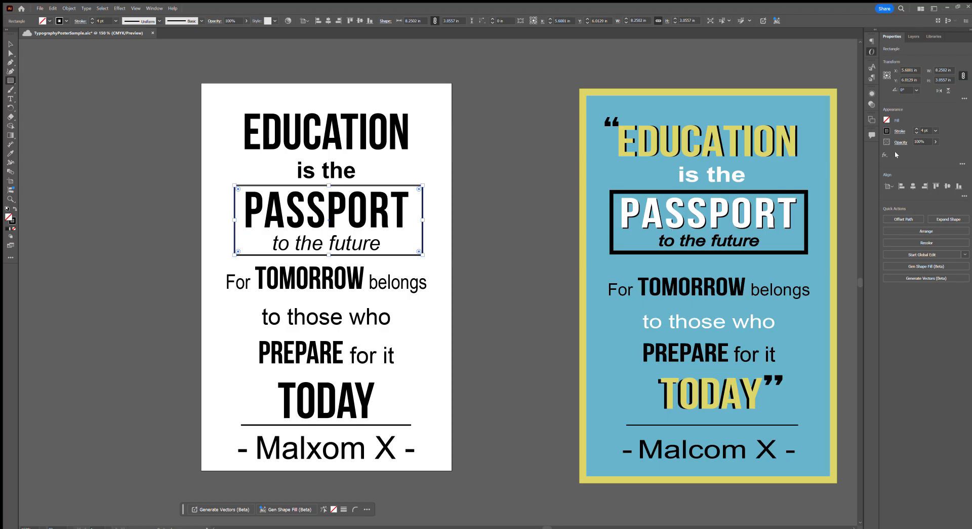
click(912, 186)
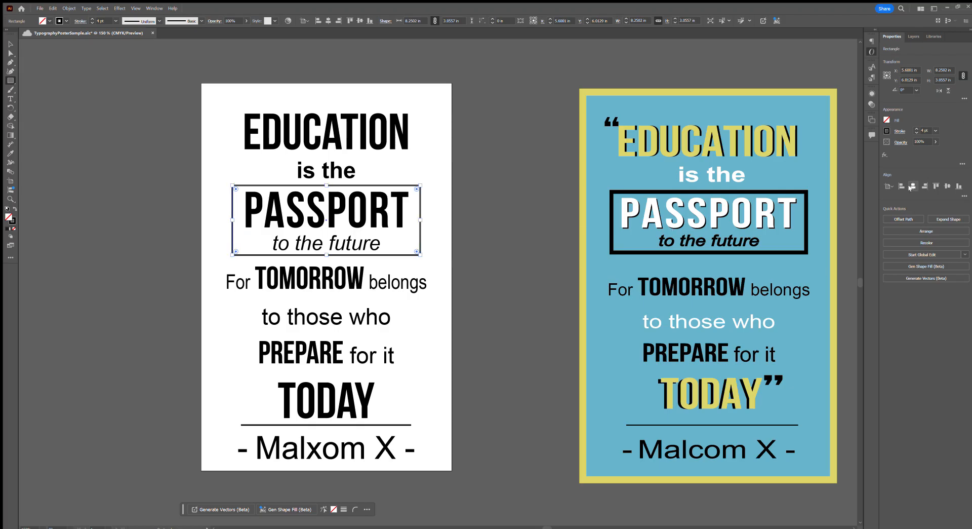
Thicken the rectangle around "PASSPORT" to a 12 pt stroke and save the document
click(916, 128)
click(916, 128)
click(916, 129)
click(917, 128)
click(916, 129)
click(916, 129)
click(916, 129)
click(916, 128)
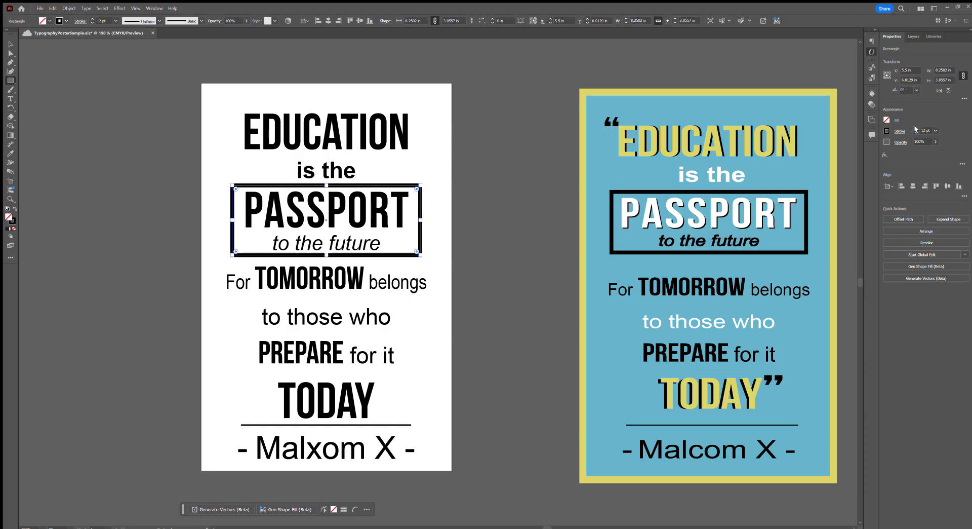
click(11, 44)
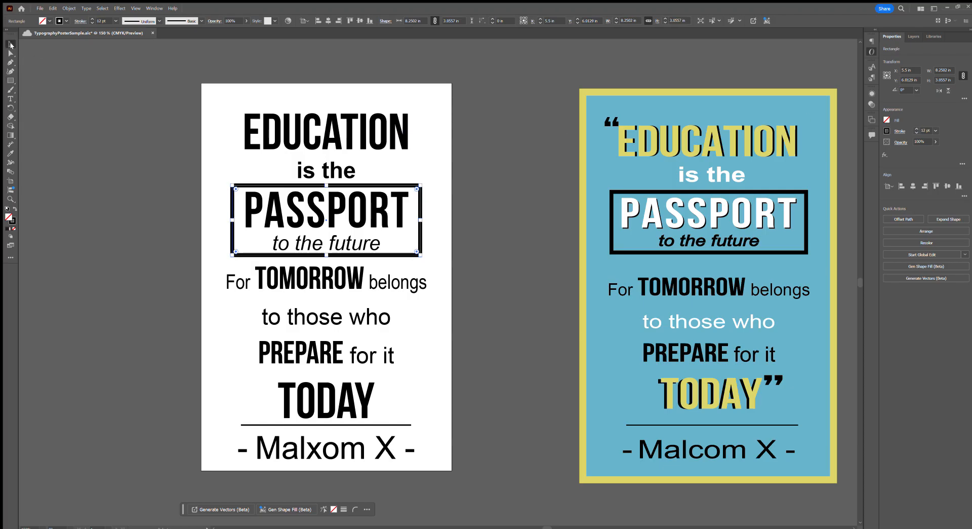
click(85, 88)
drag(102, 96, 33, 106)
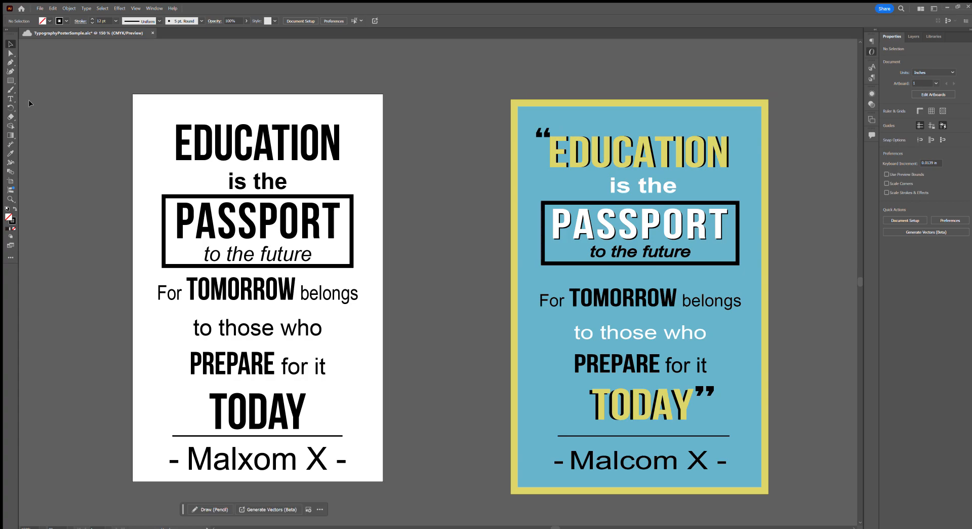
key(ctrl+s)
Cover the whole white artboard with an 11 by 17 in rectangle and fill it light blue
click(10, 81)
mouse_move(132, 94)
mouse_down()
mouse_move(269, 259)
mouse_move(371, 477)
mouse_move(384, 482)
mouse_up()
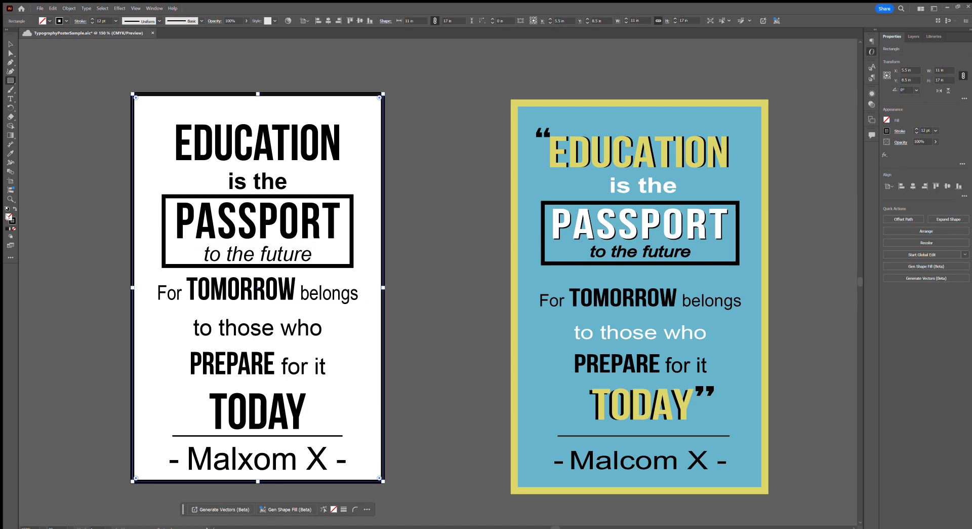
click(554, 338)
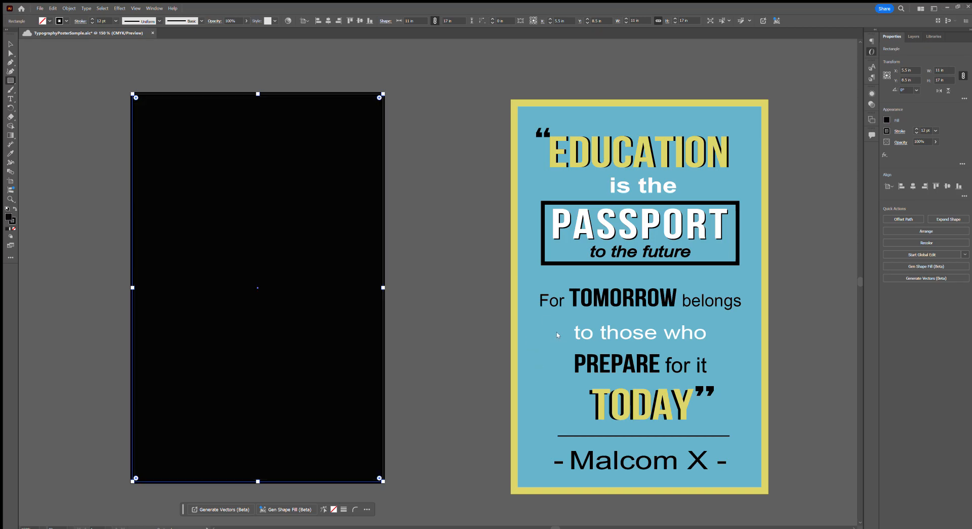
drag(537, 309, 491, 307)
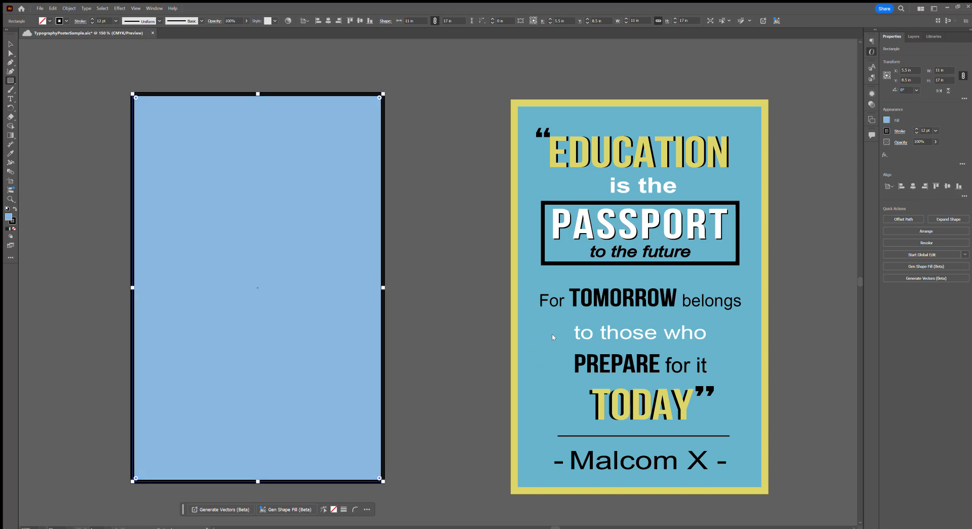
drag(552, 334, 550, 336)
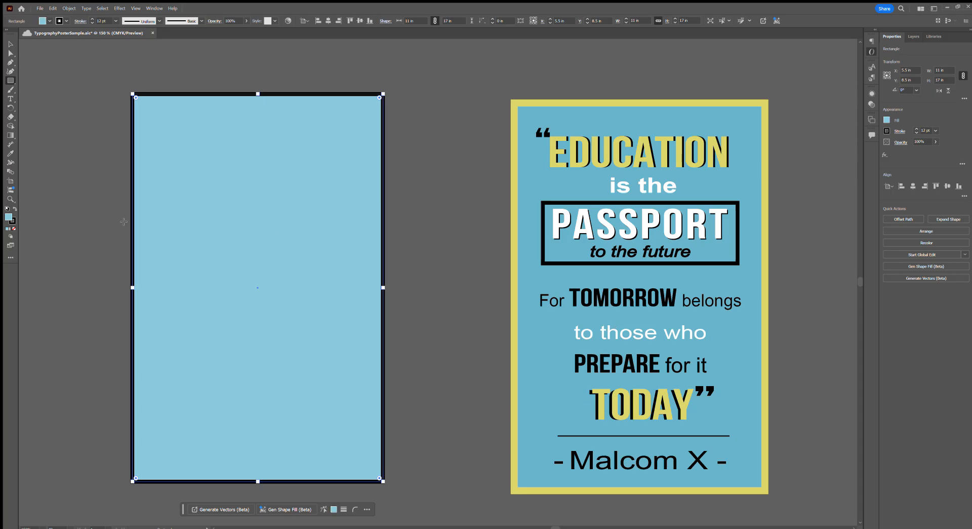
Give the background rectangle a yellow 16 pt stroke and send it behind all the text
click(12, 222)
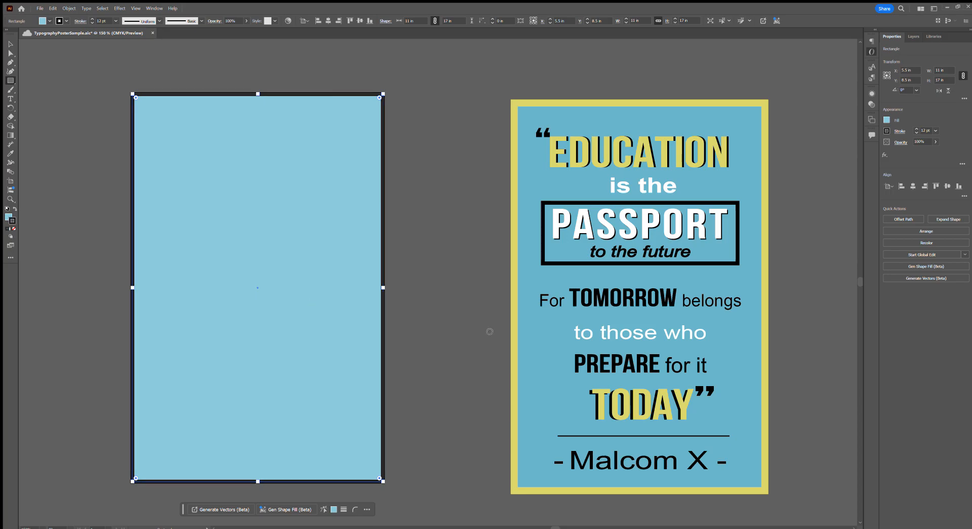
click(556, 372)
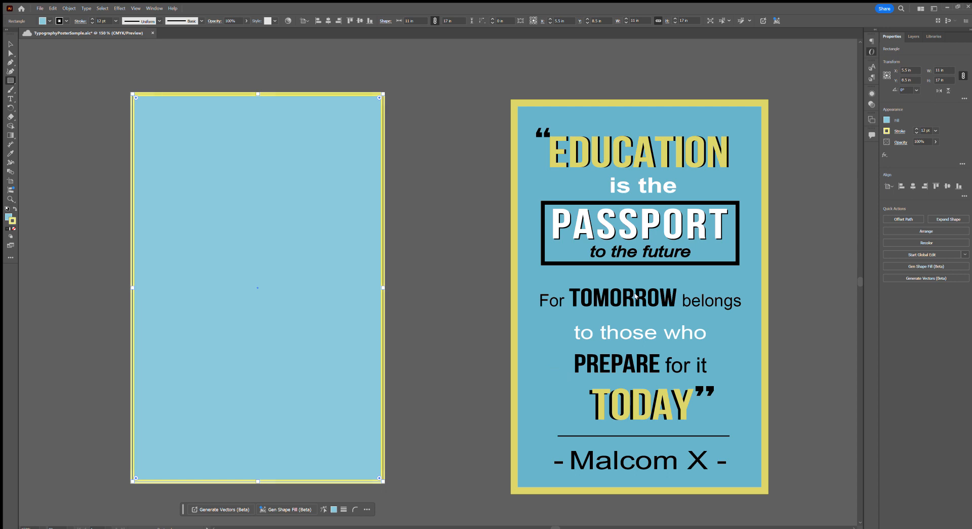
click(916, 128)
click(916, 130)
click(916, 129)
click(916, 129)
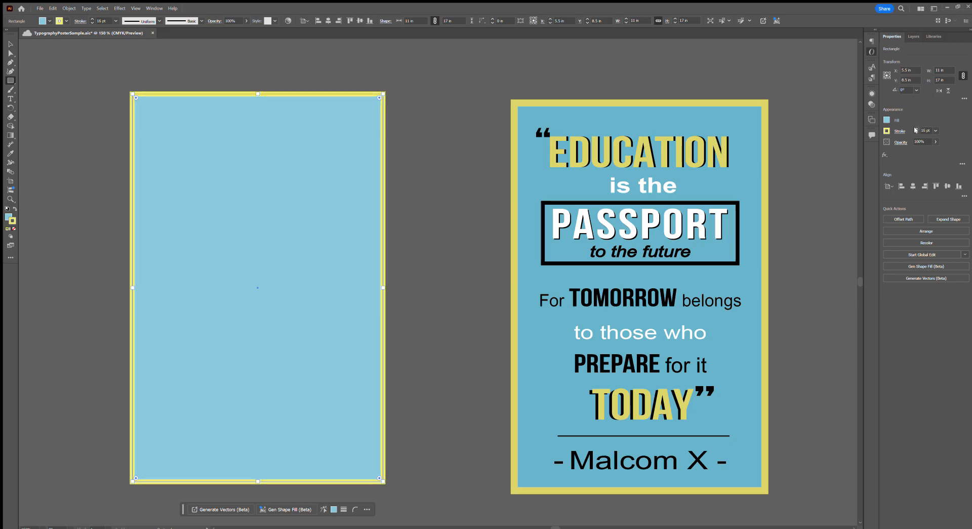
key(v)
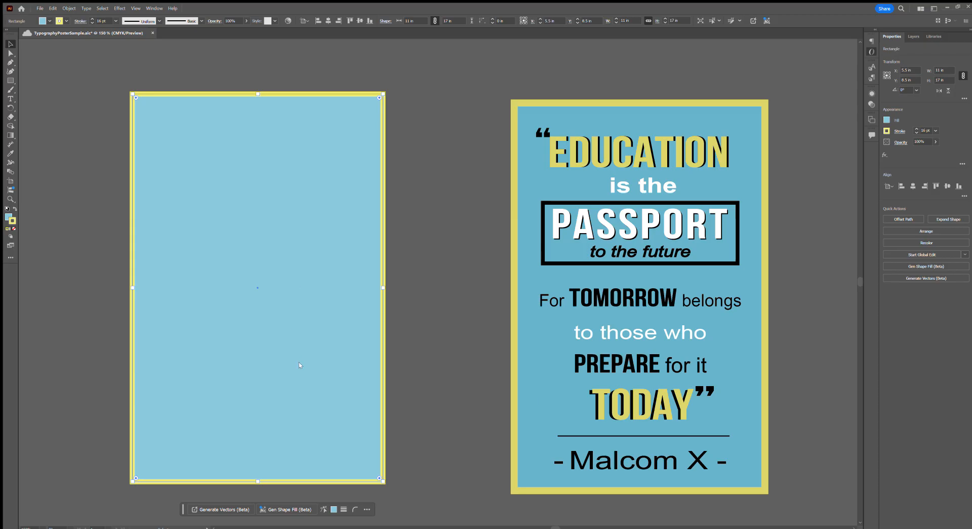
key(ctrl+shift+bracketleft)
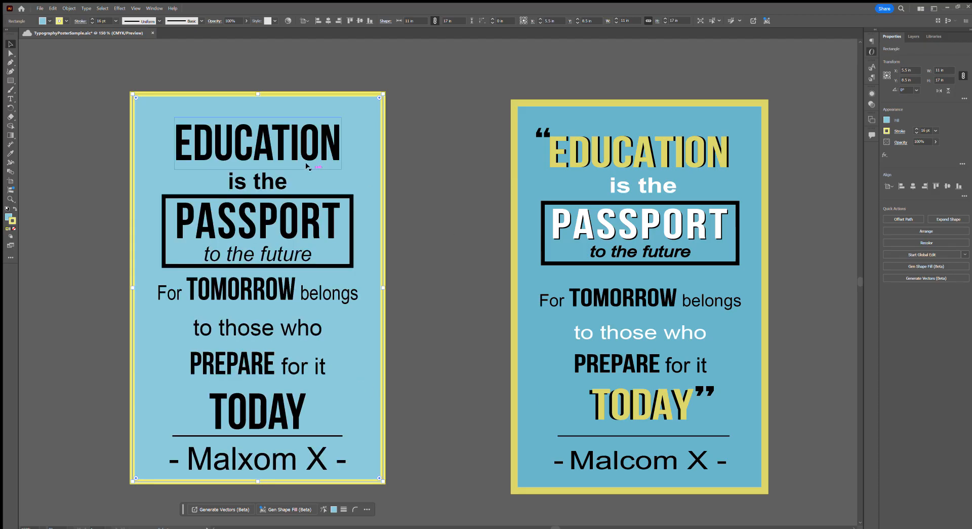
Try to recolor "EDUCATION" by sampling the poster's border with the Eyedropper, and undo the result
double_click(292, 146)
click(360, 102)
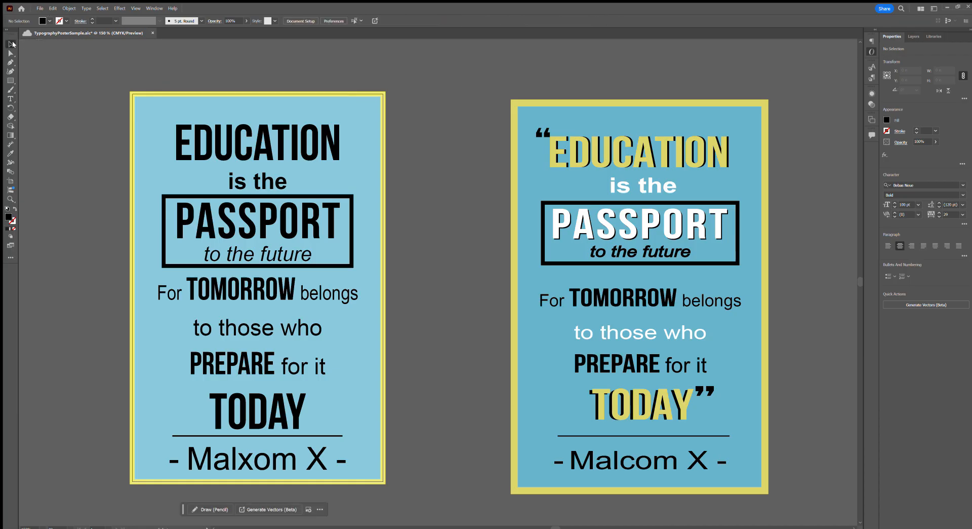
double_click(208, 136)
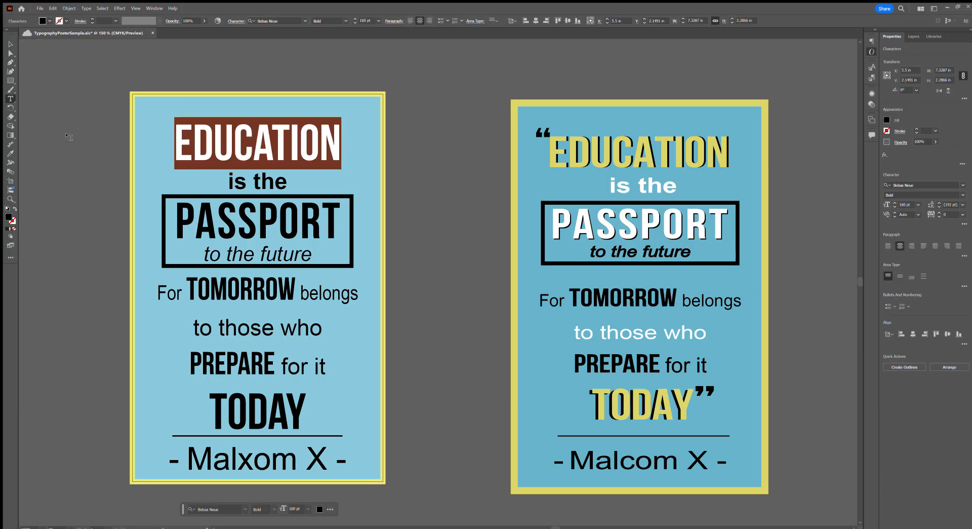
click(11, 154)
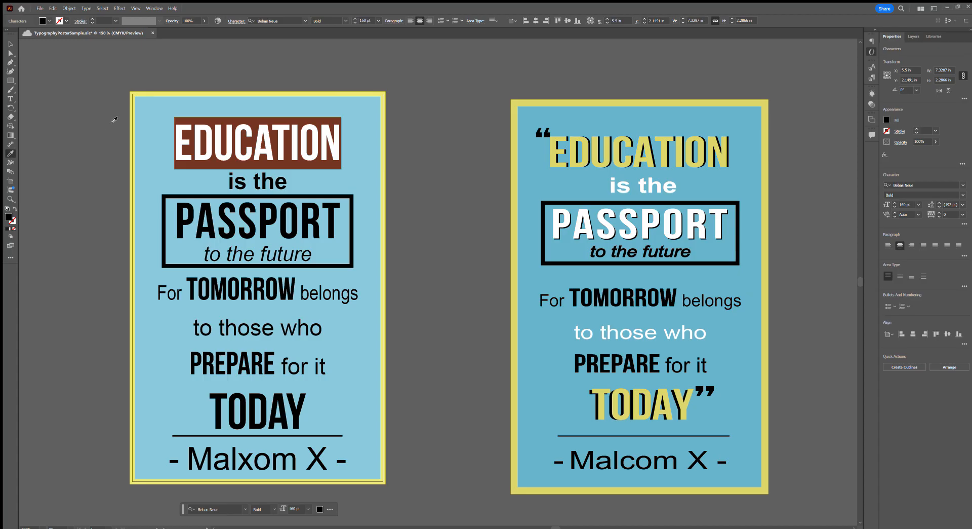
click(132, 95)
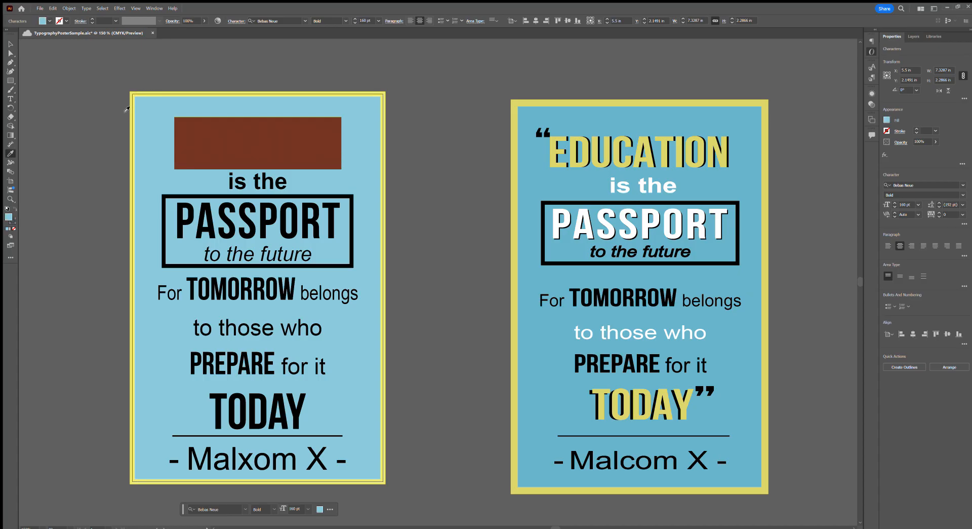
key(ctrl+z)
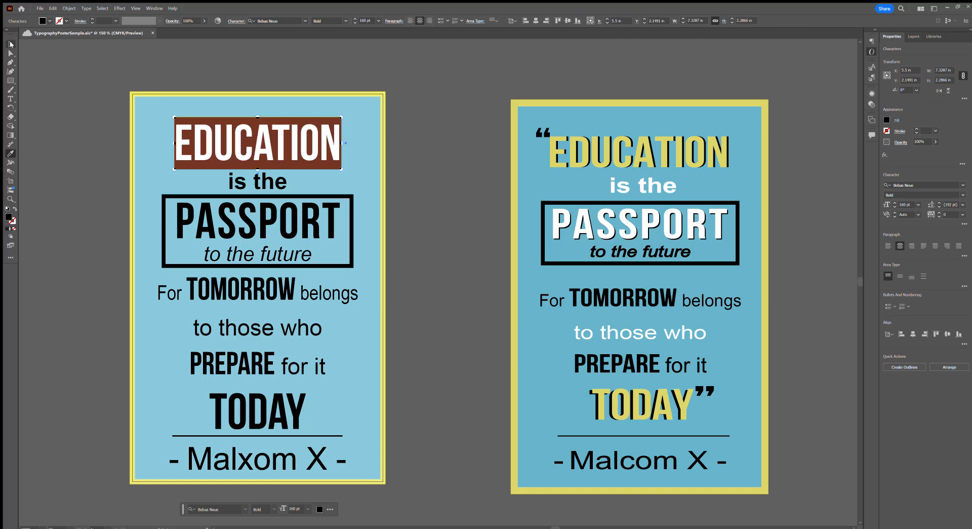
click(10, 44)
click(71, 123)
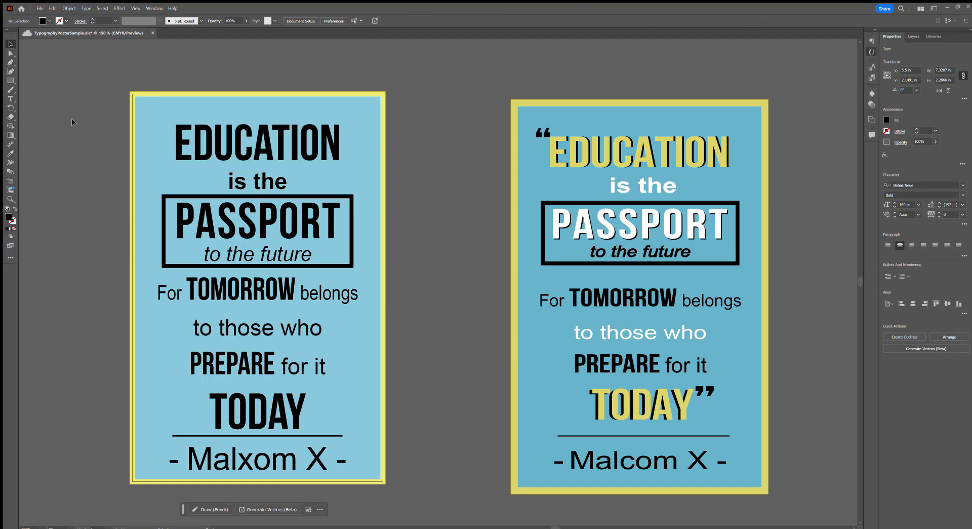
Fill the words "EDUCATION" and "TODAY" with the same yellow as the poster's border
click(203, 95)
click(13, 220)
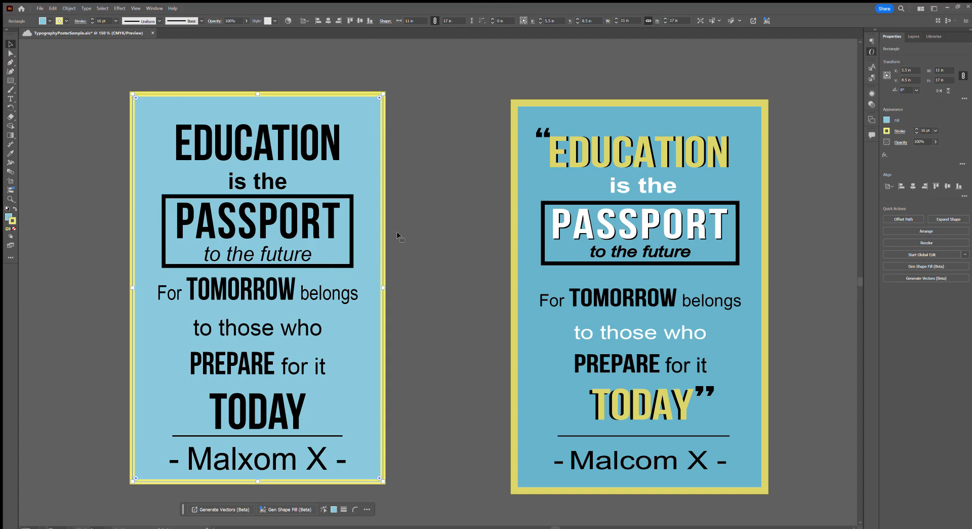
double_click(207, 133)
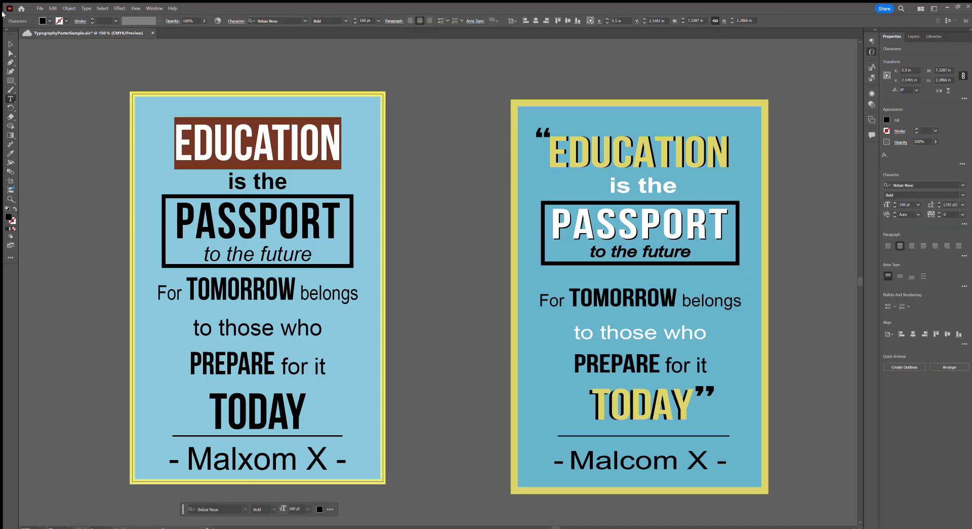
click(10, 44)
shift+click(250, 408)
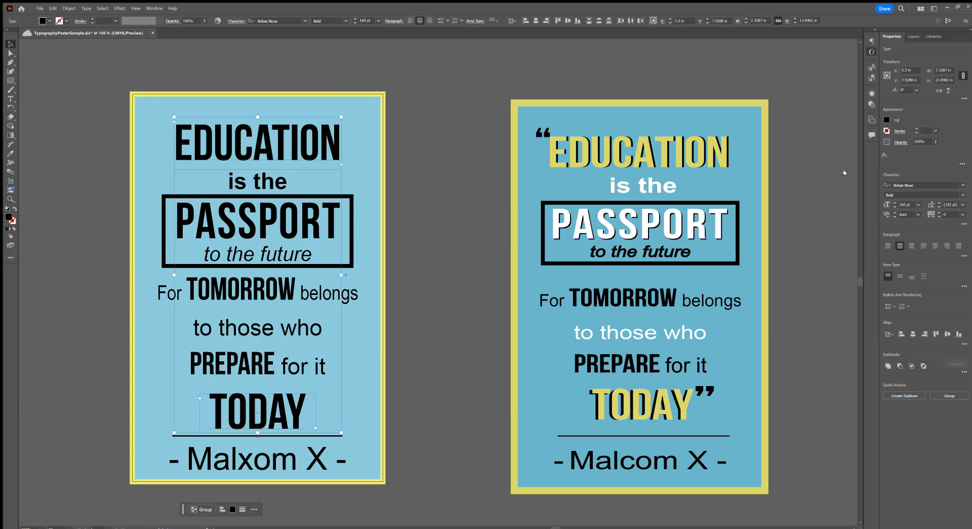
click(821, 164)
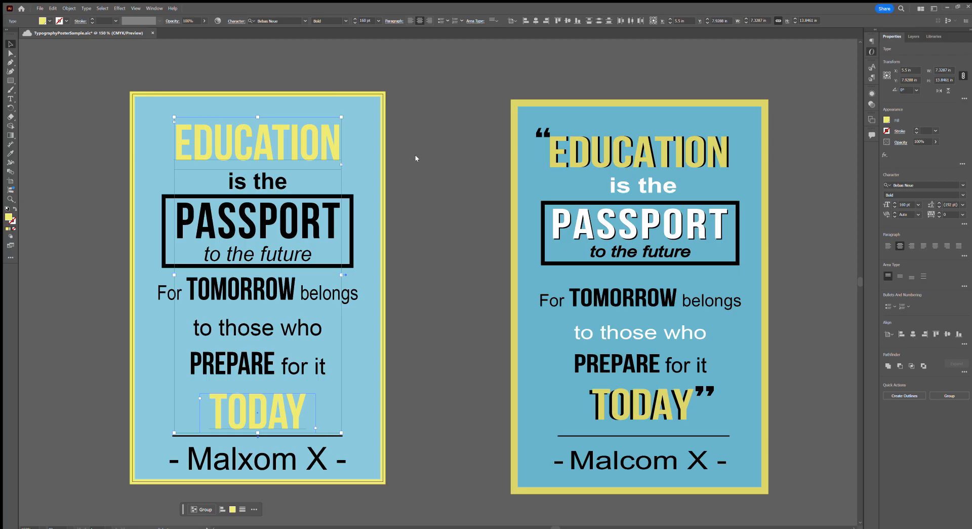
click(403, 209)
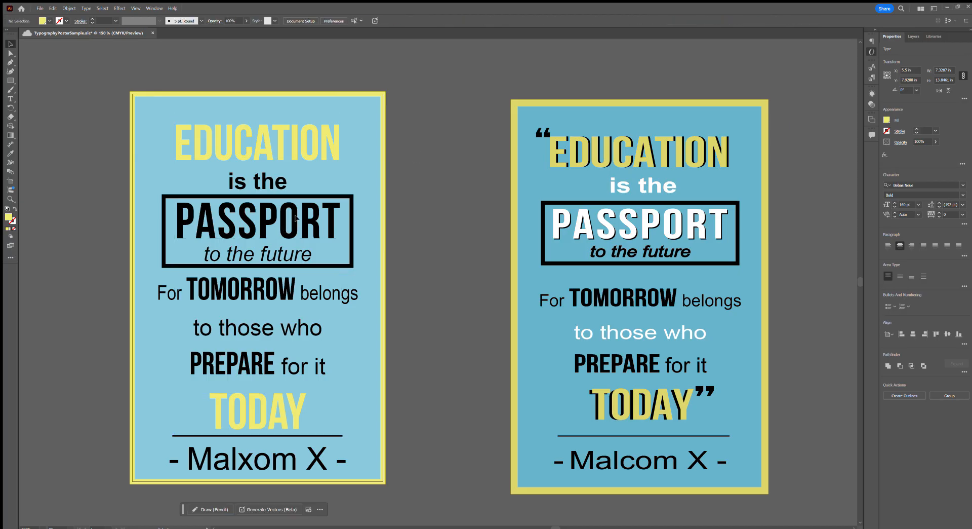
Fill the word "PASSPORT" inside the black frame with white
triple_click(304, 223)
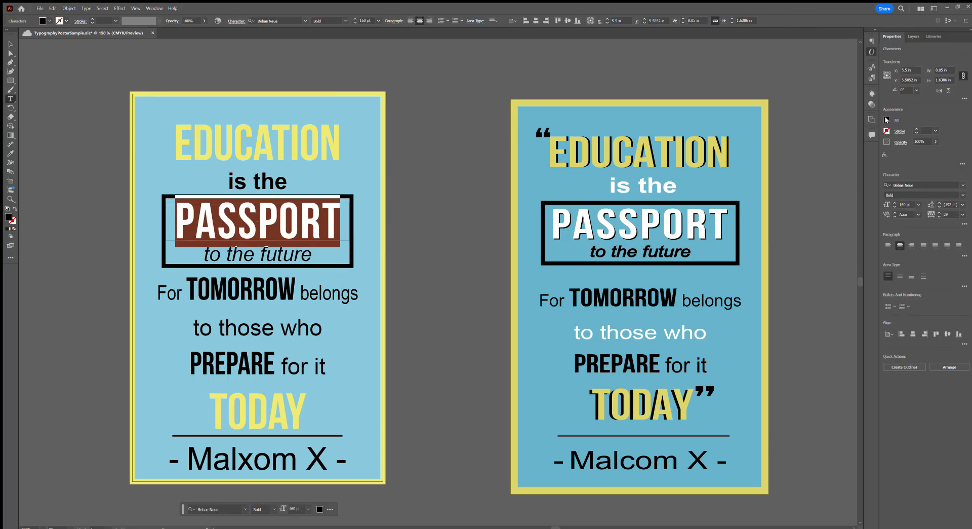
click(817, 149)
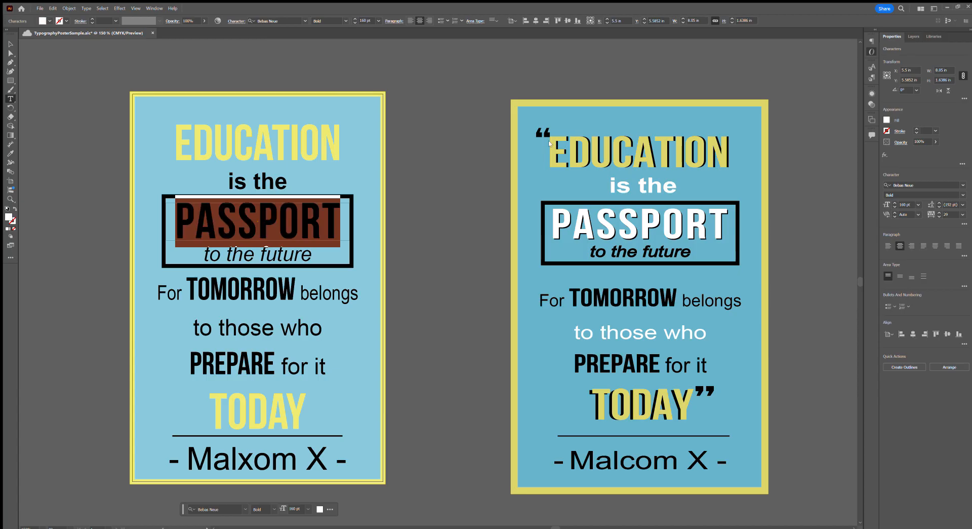
click(479, 148)
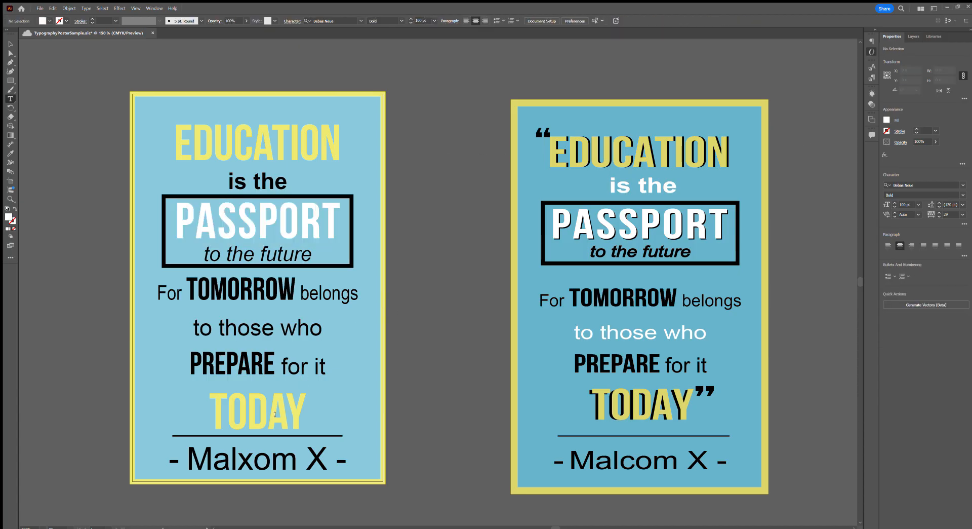
key(v)
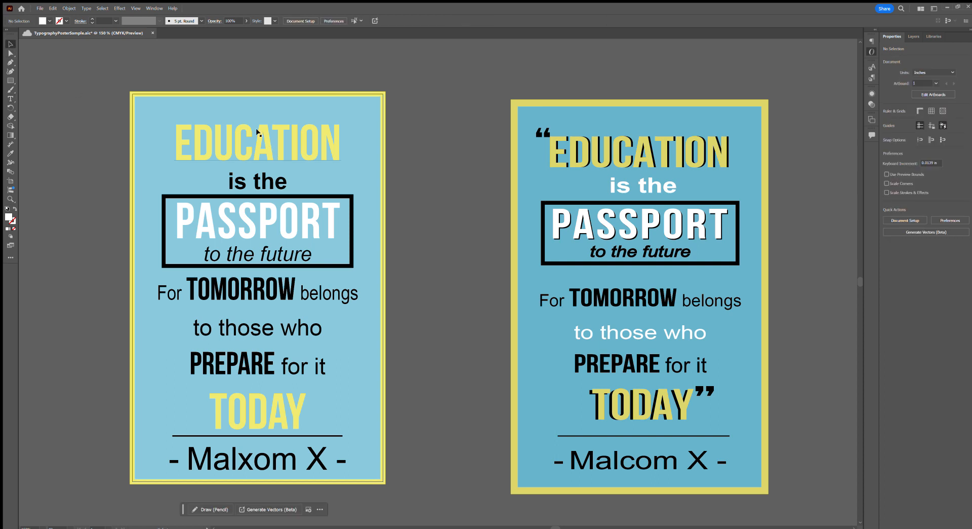
Duplicate "EDUCATION", "PASSPORT" and "TODAY" together, placing the copies about 9.9 in to the left, off the artboard
click(258, 132)
shift+click(261, 208)
shift+click(269, 408)
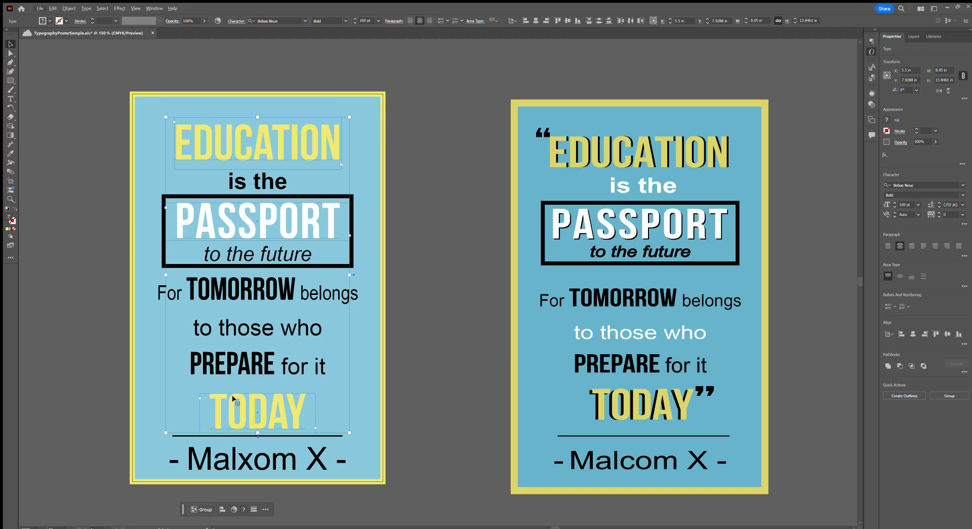
drag(281, 412, 55, 412)
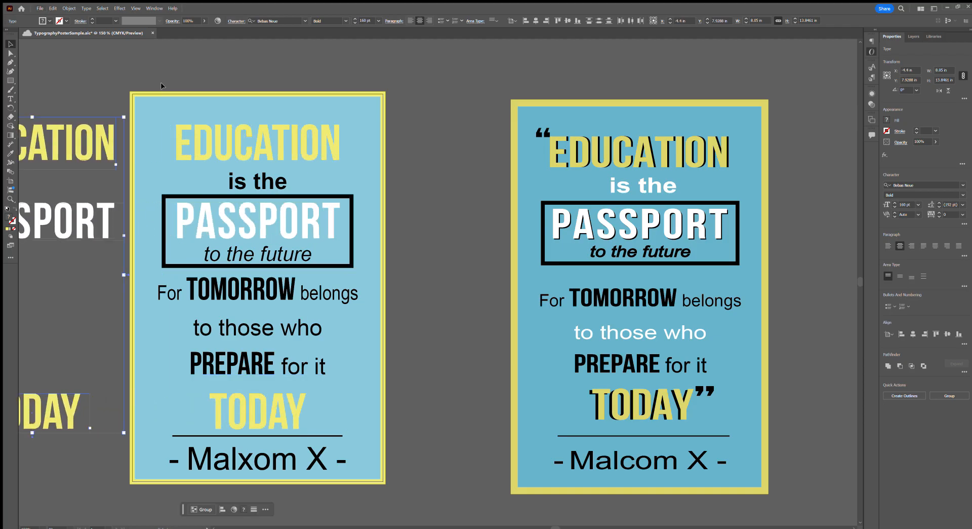
Fill the original "EDUCATION", "PASSPORT" and "TODAY" on the poster with black as shadow layers
drag(175, 85, 297, 84)
click(373, 145)
shift+click(384, 218)
shift+click(378, 401)
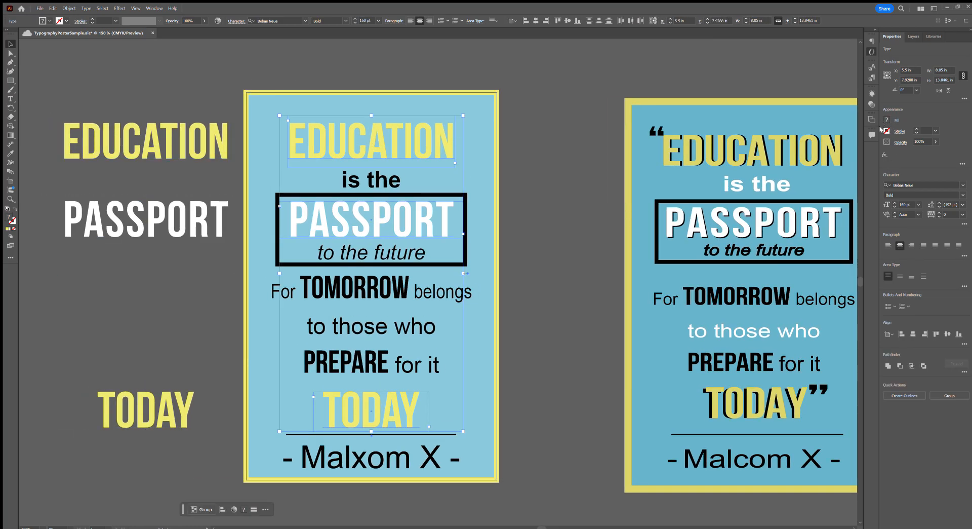
key(d)
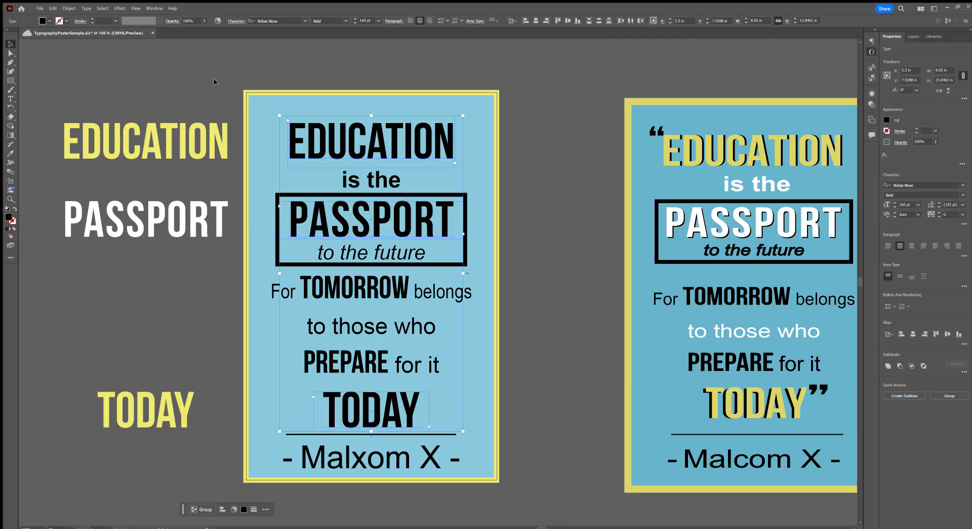
Place the three colored copies over their black originals, offset about 0.08 in right and 0.06 in up as drop shadows
drag(122, 83, 387, 205)
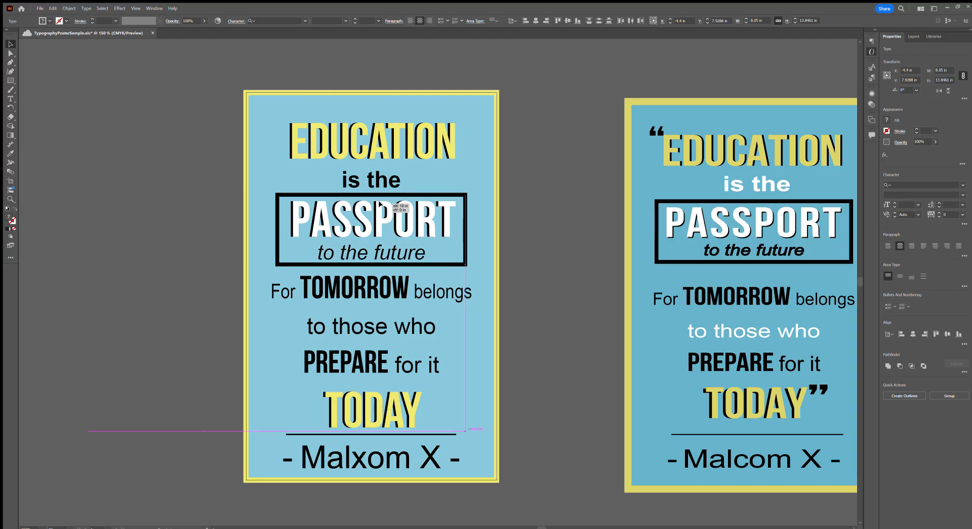
drag(378, 202, 379, 202)
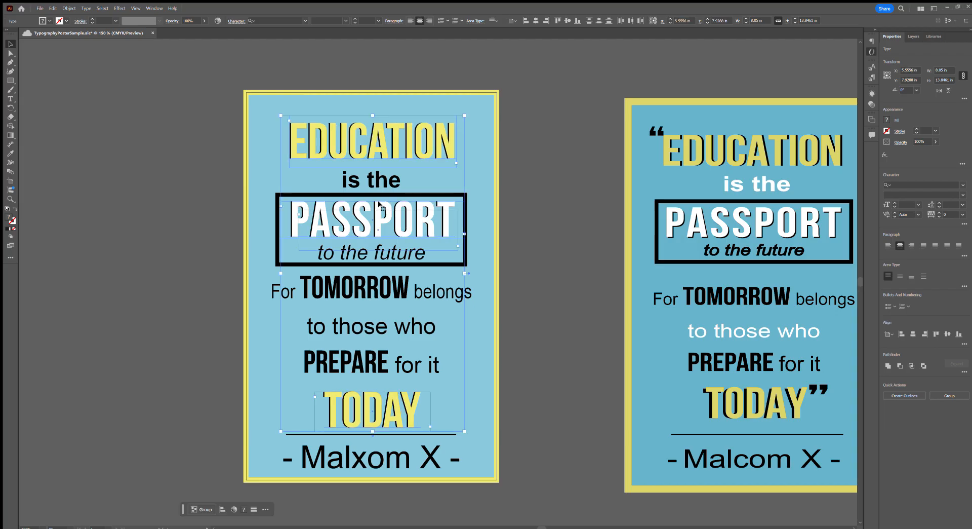
key(Up)
key(Right)
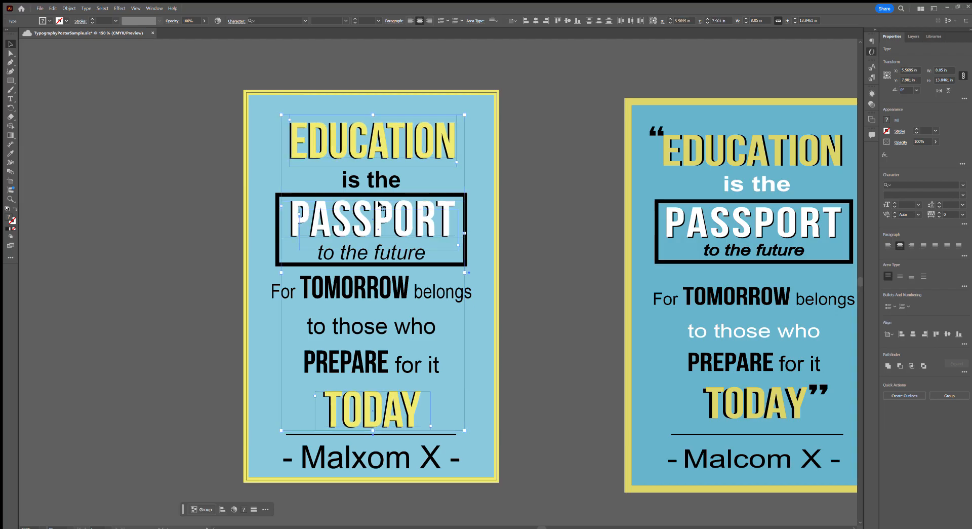
key(Up)
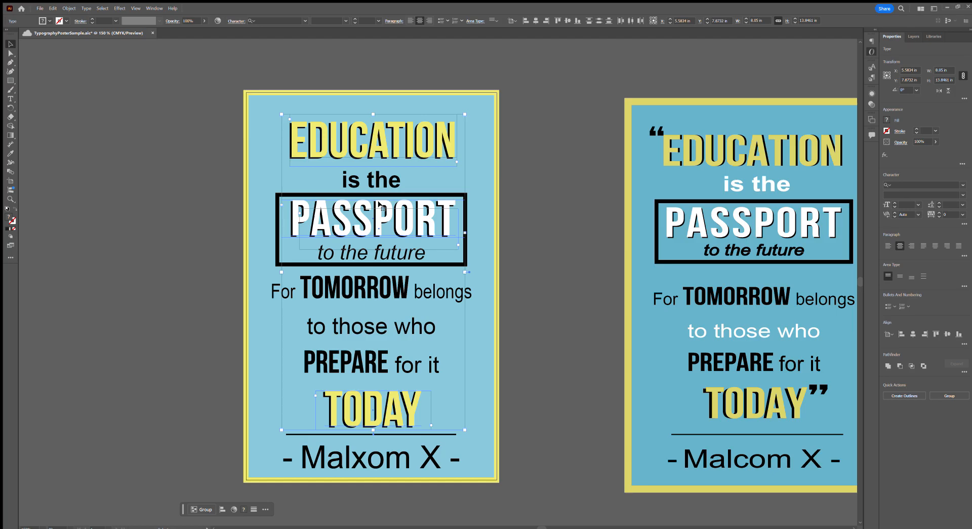
click(537, 191)
Set the "to the future" line to Arial Bold Italic at 57 pt
drag(527, 210, 449, 211)
triple_click(327, 256)
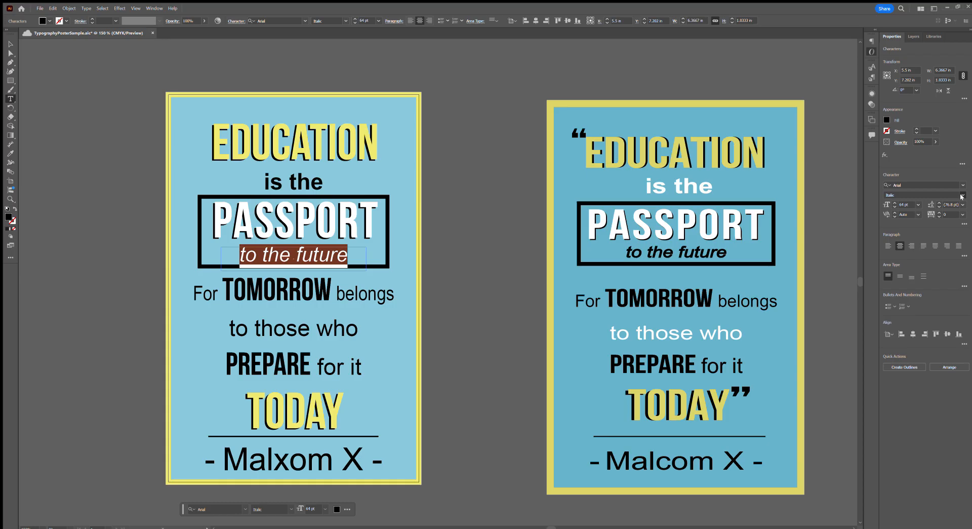
scroll(962, 197, down, 2)
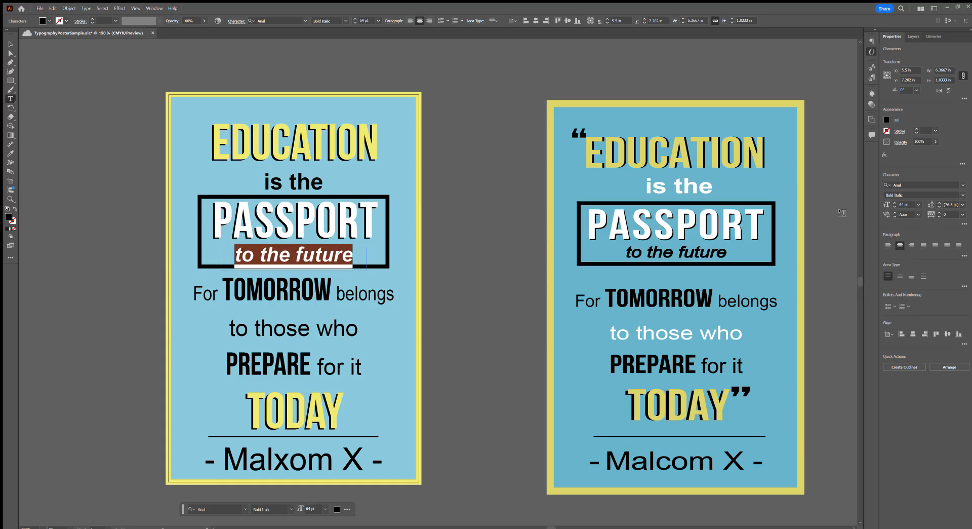
scroll(893, 203, down, 6)
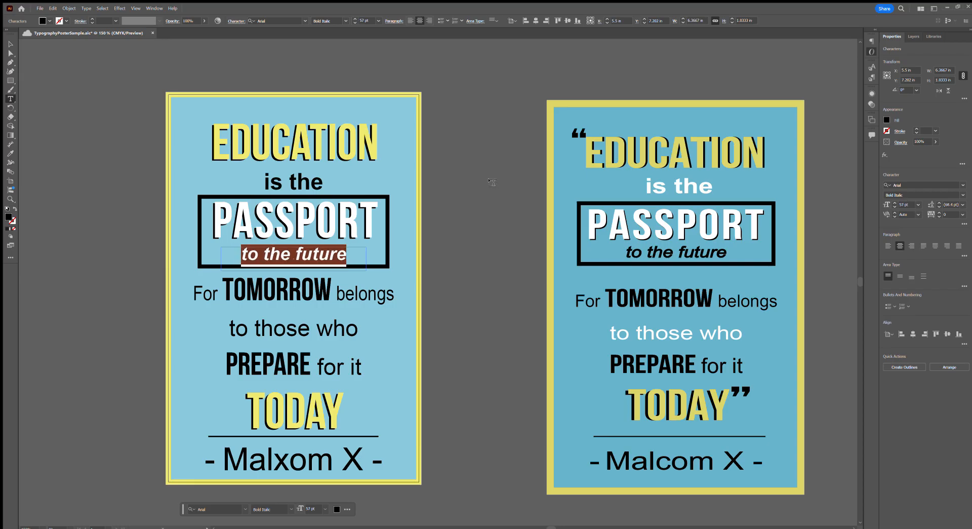
click(492, 183)
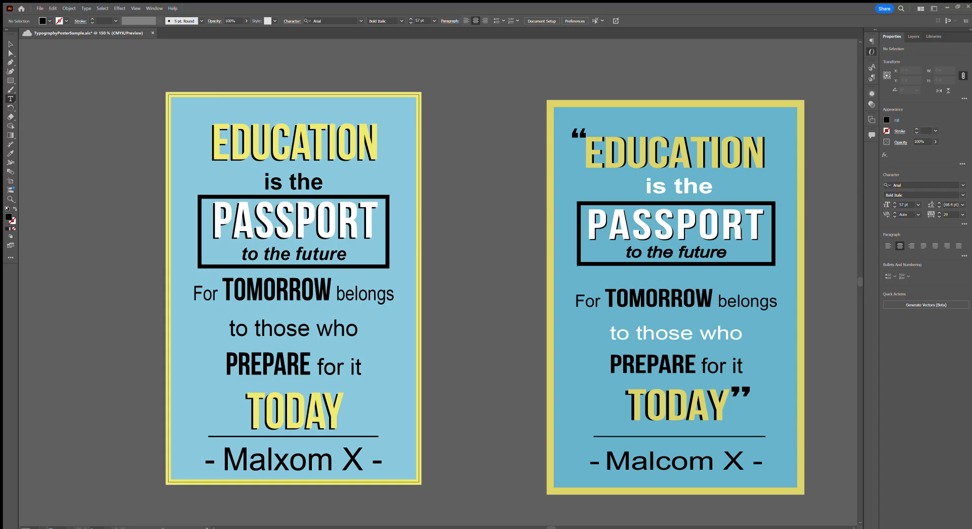
click(11, 44)
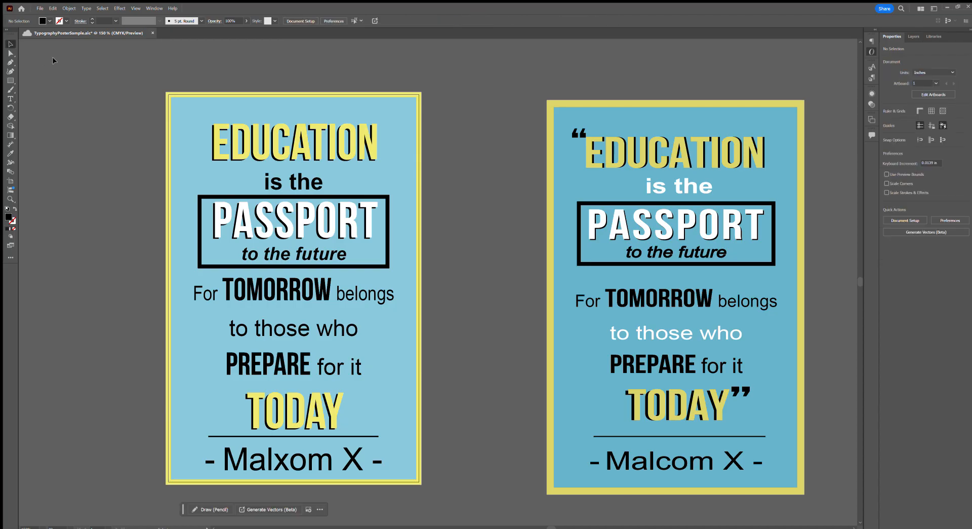